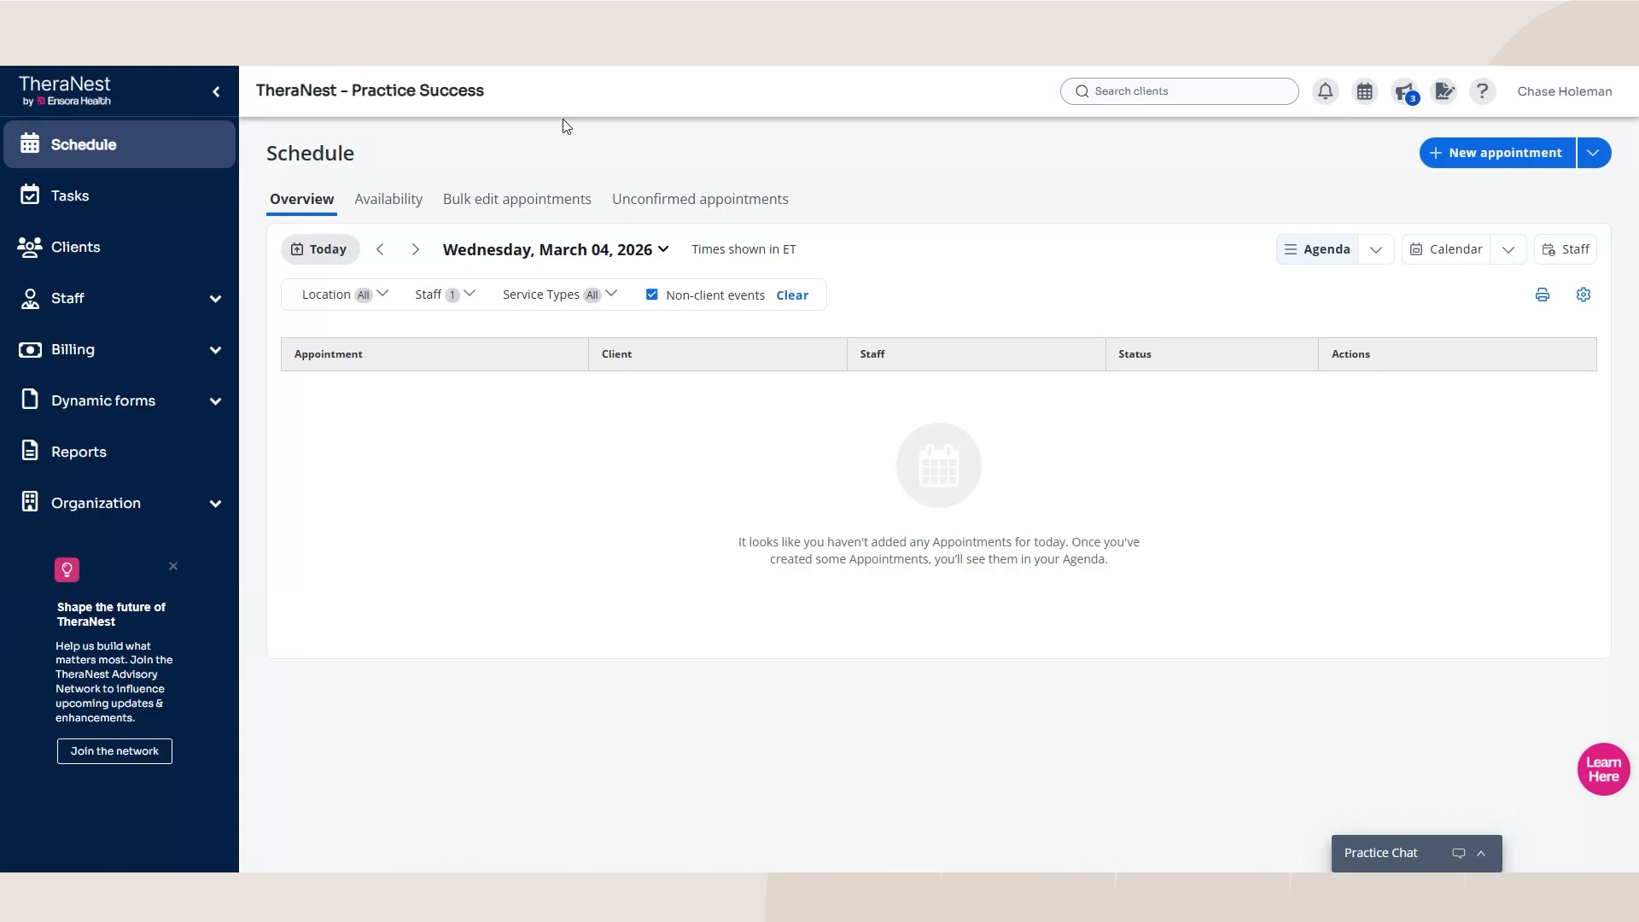
Step: Open the billing claims page and review the claims awaiting submission
click(122, 363)
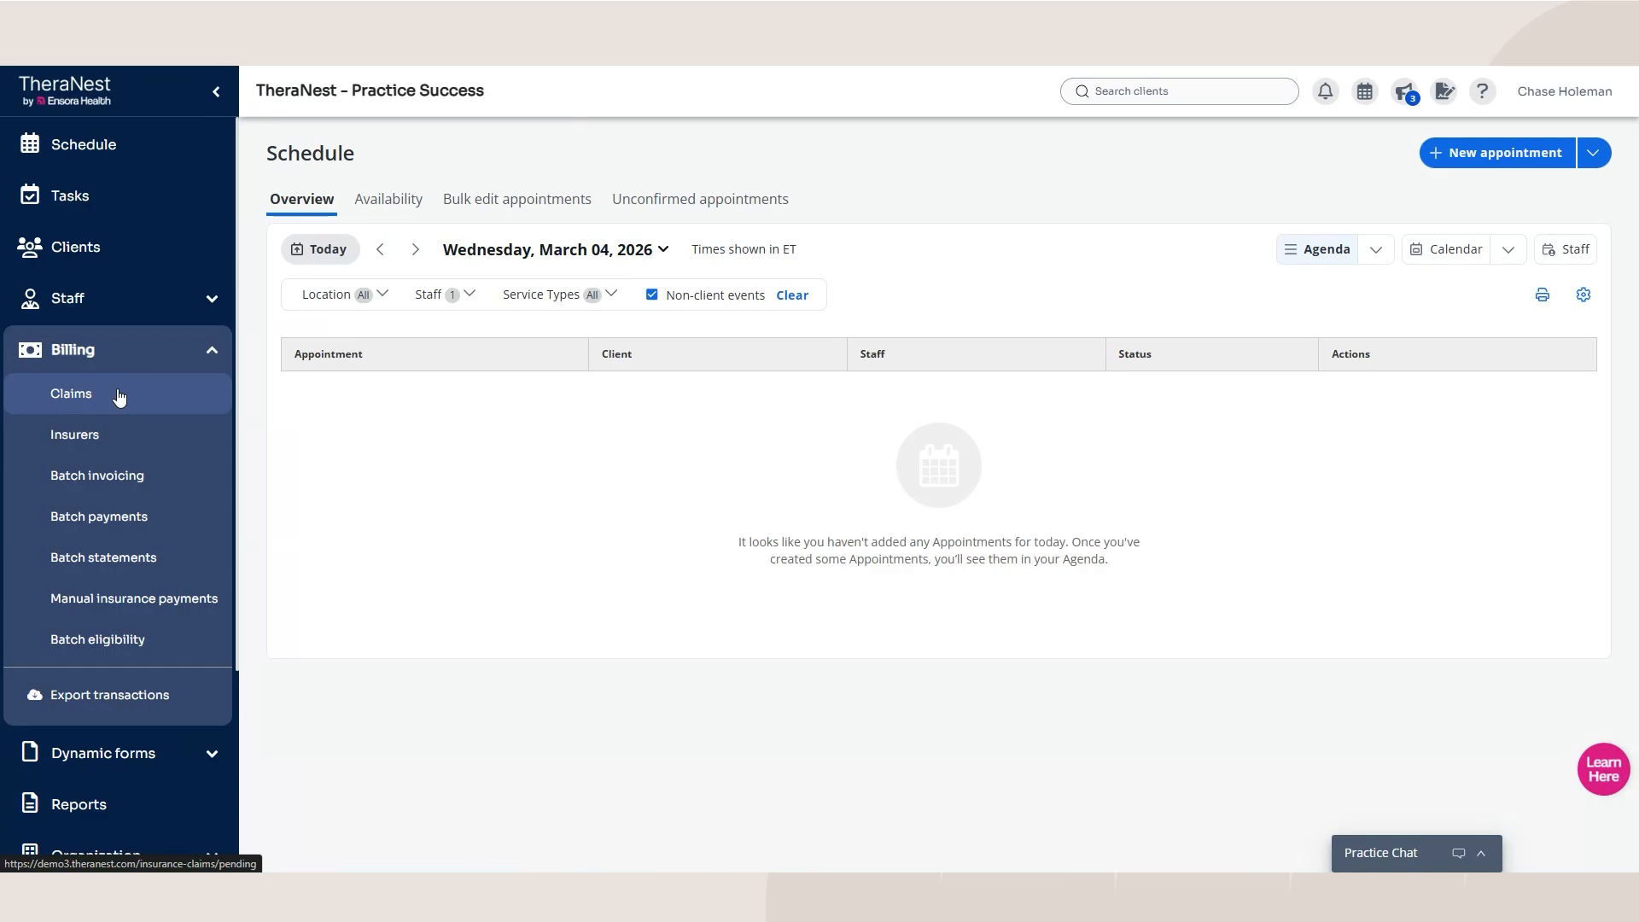
click(119, 397)
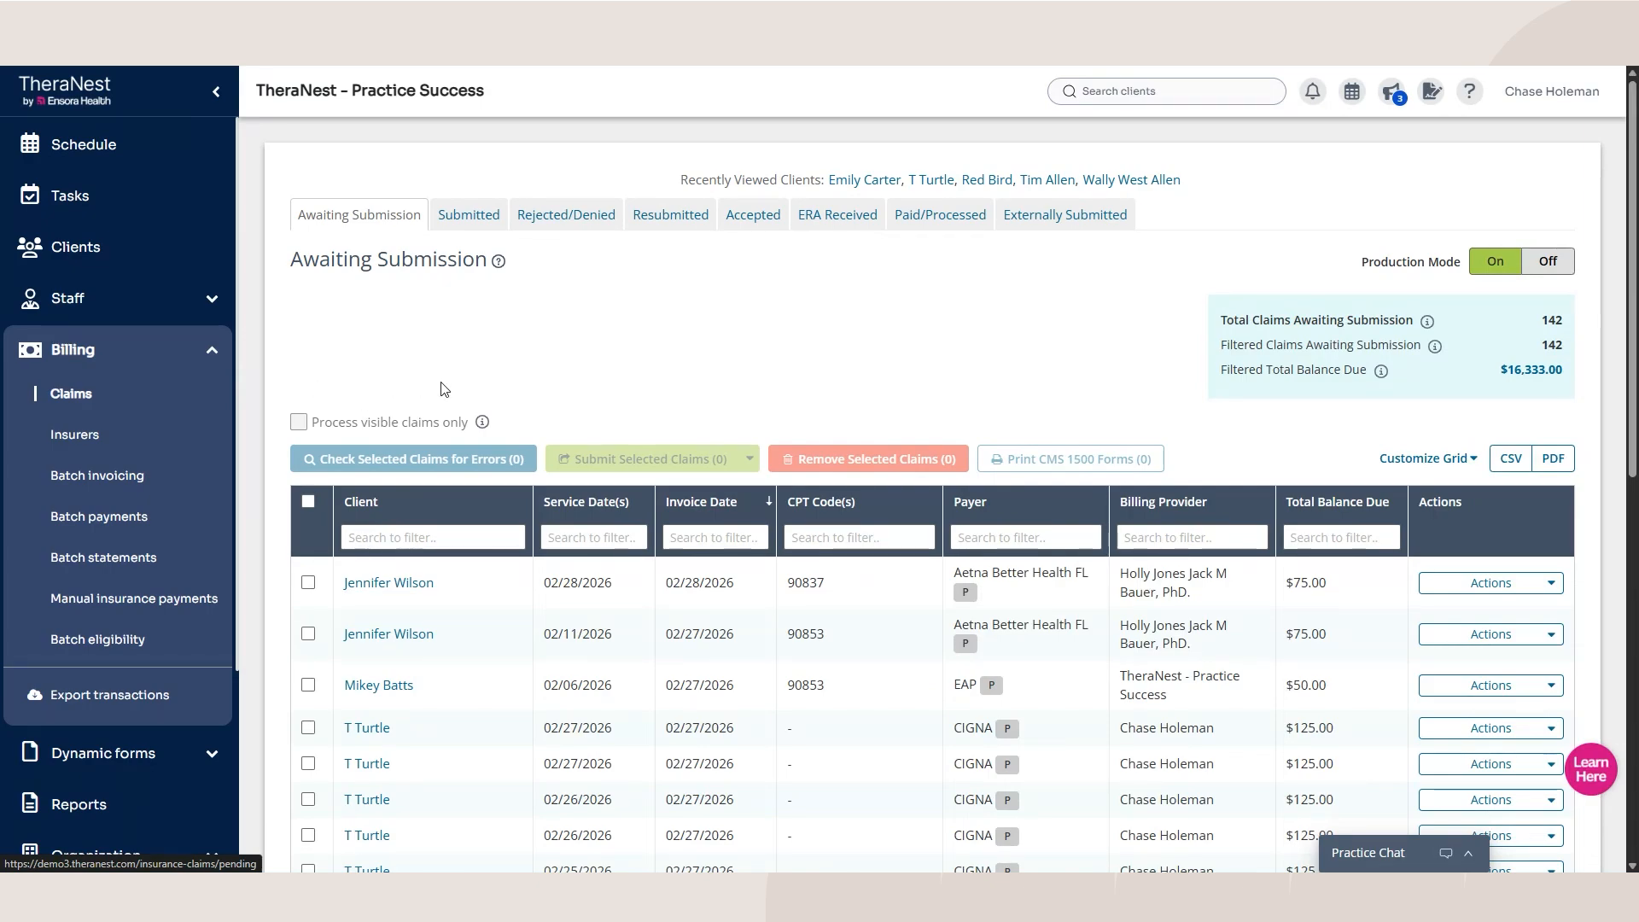
scroll(478, 375, down, 1)
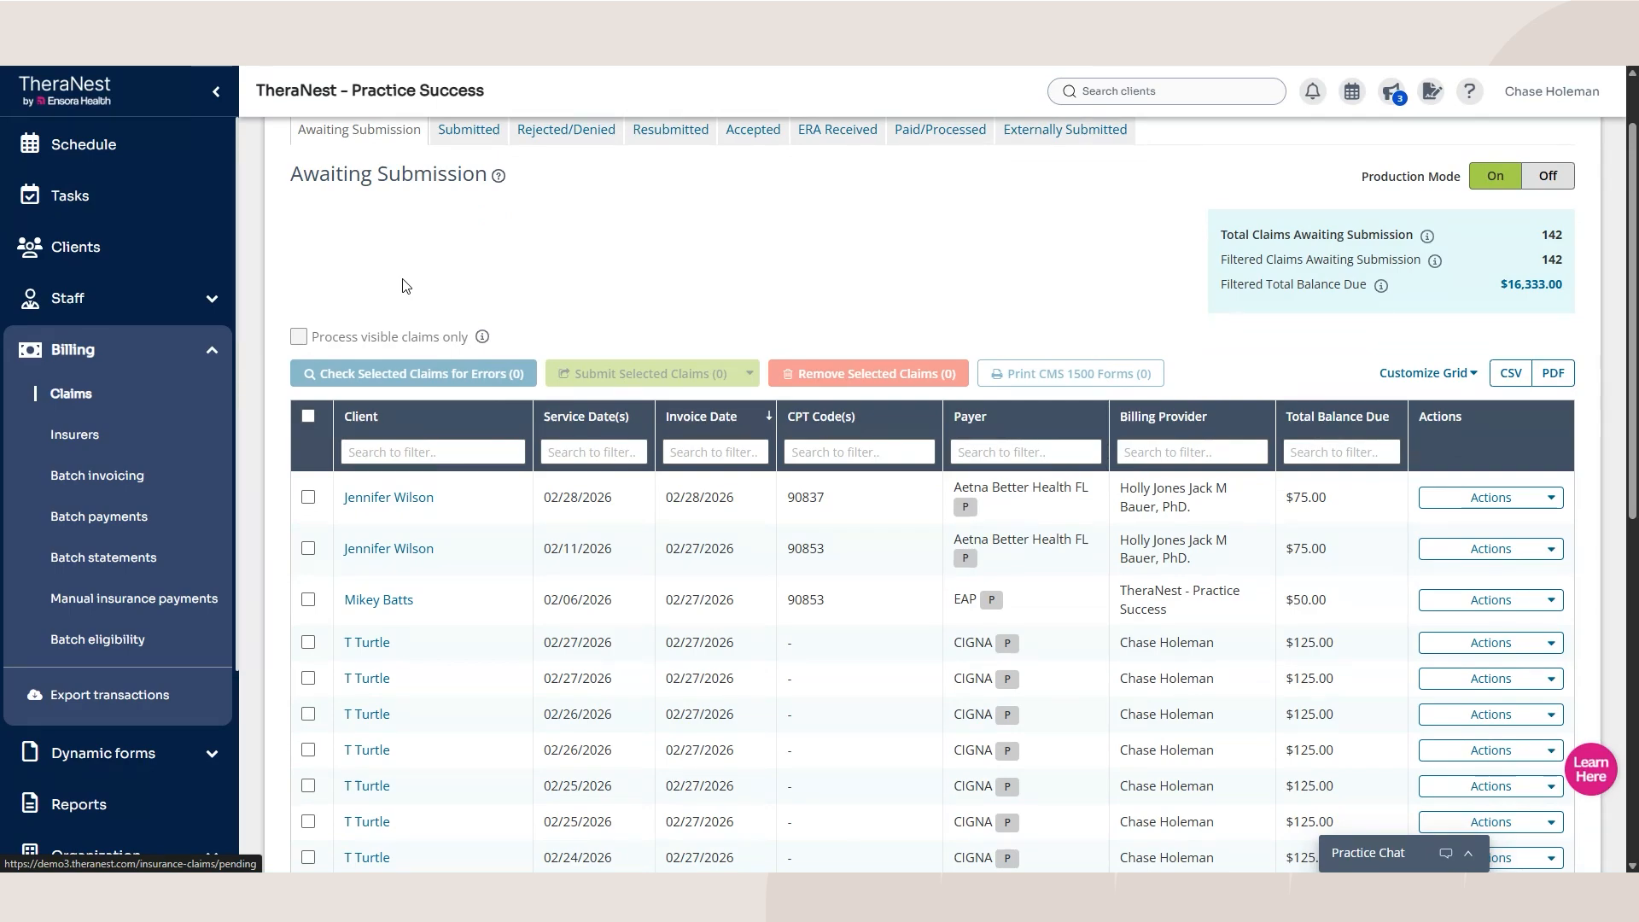
scroll(418, 290, up, 2)
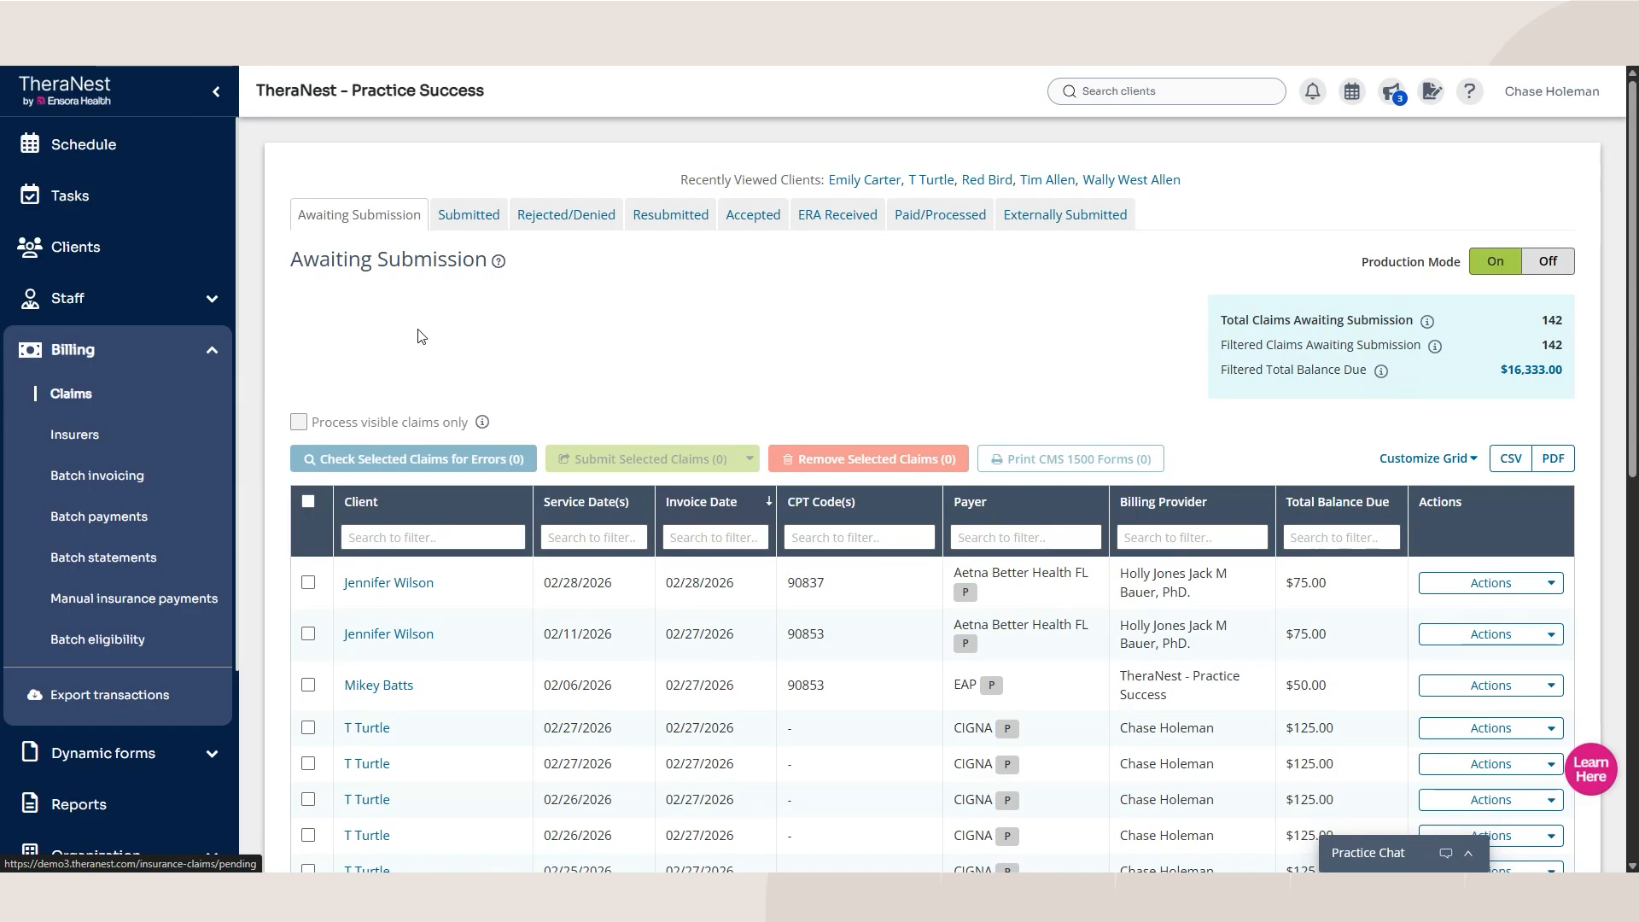
Step: Open the new version of the Detailed Attendance report from the appointment reports
scroll(111, 598, down, 2)
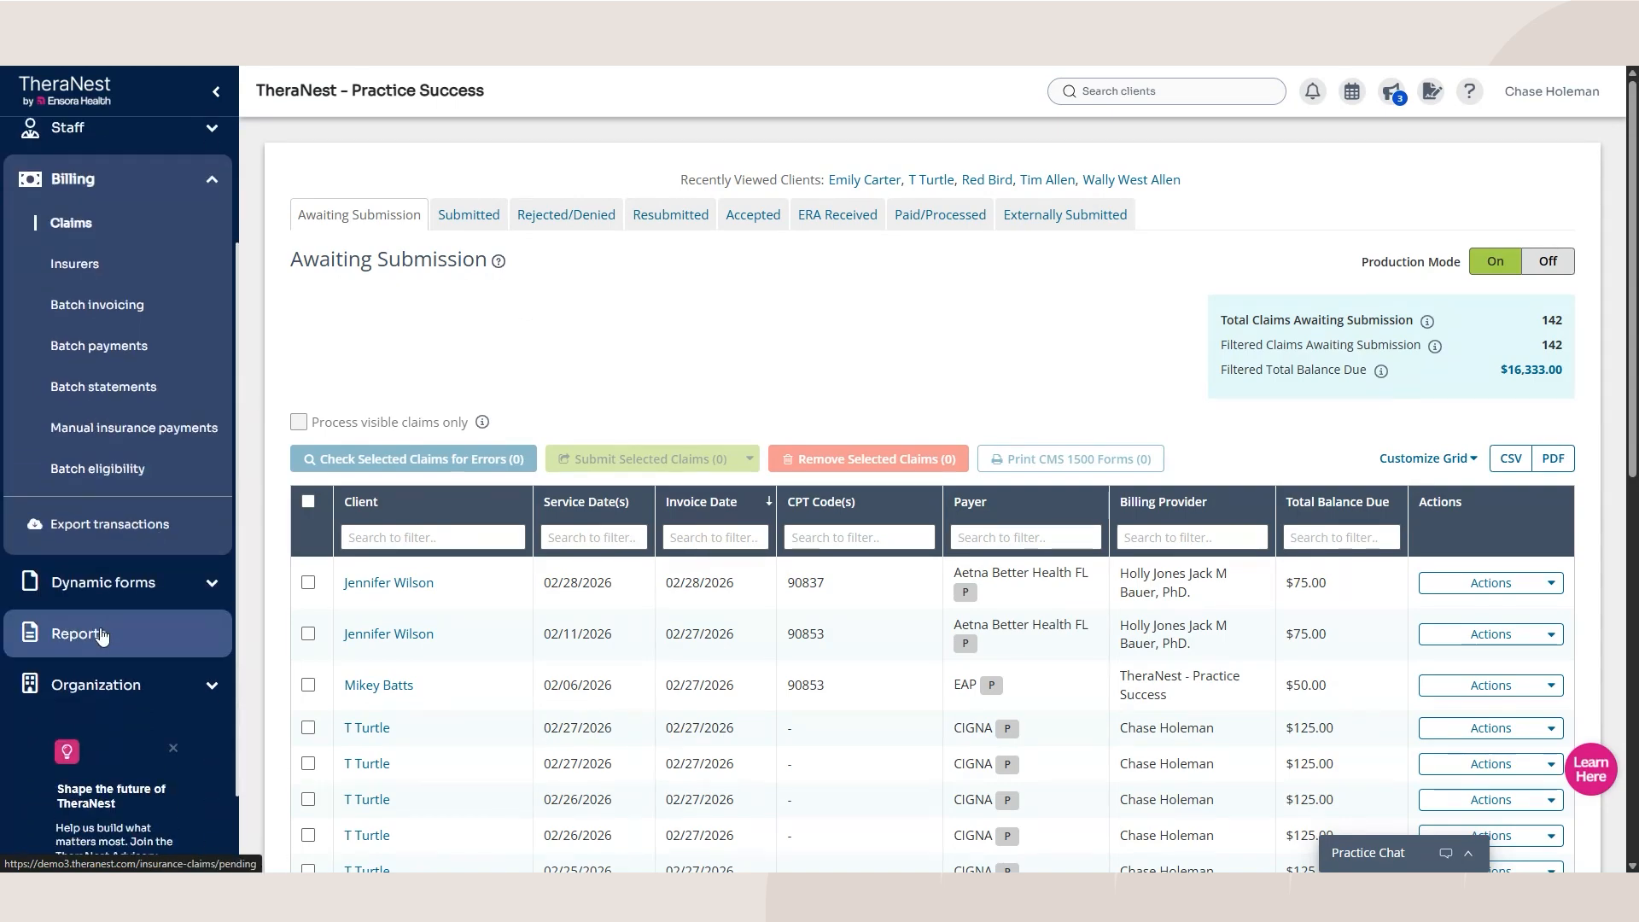
click(101, 635)
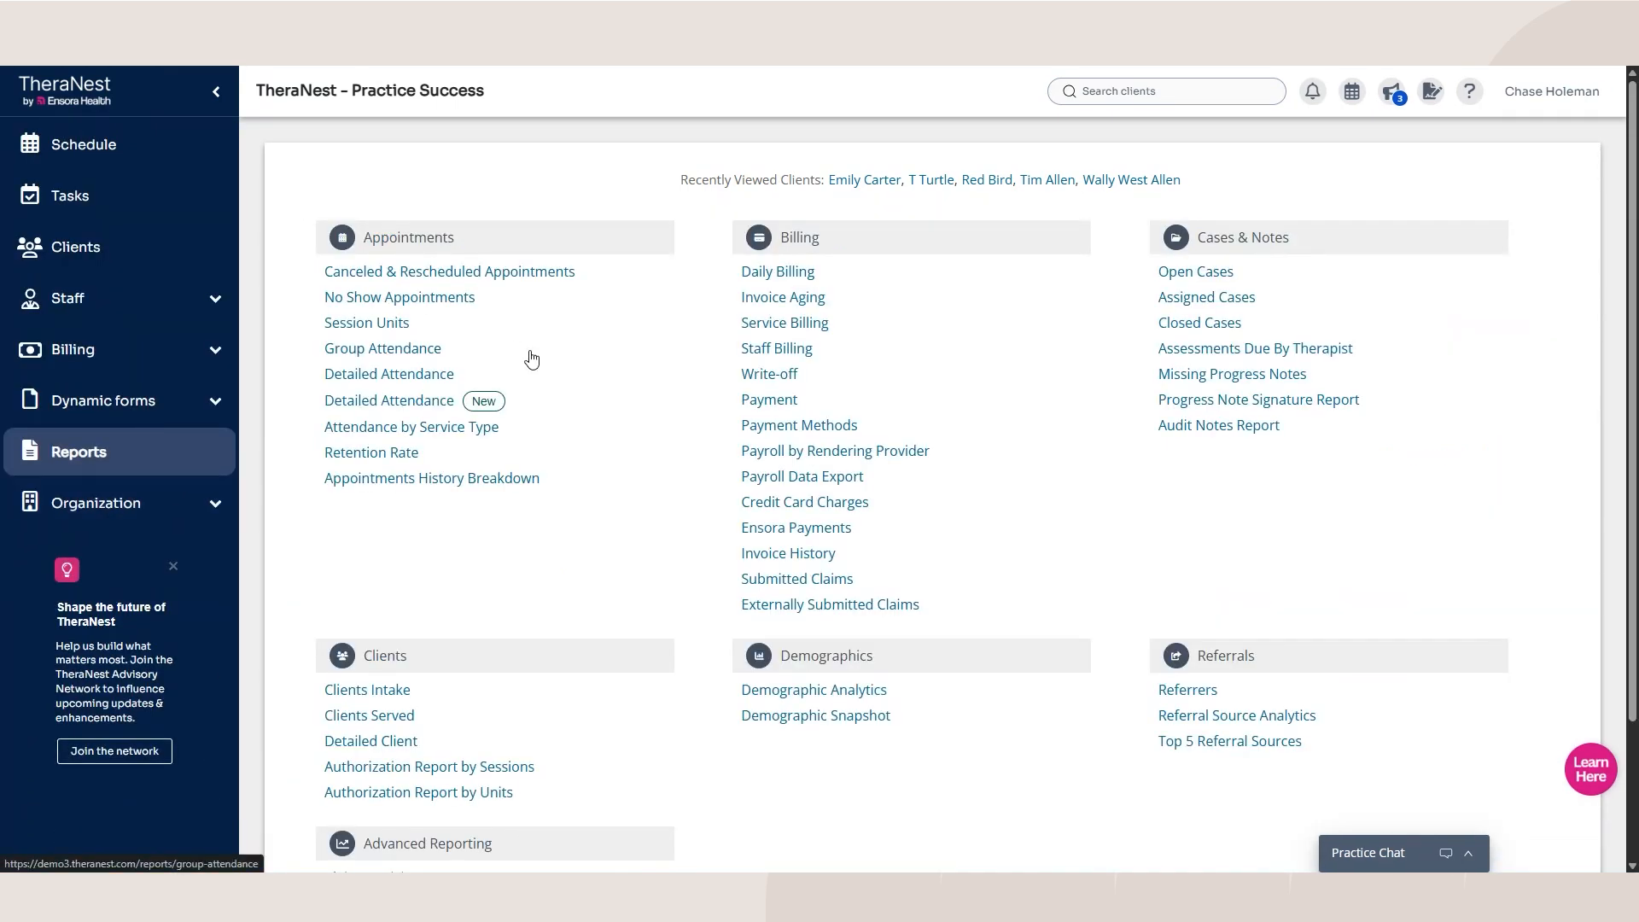
click(389, 406)
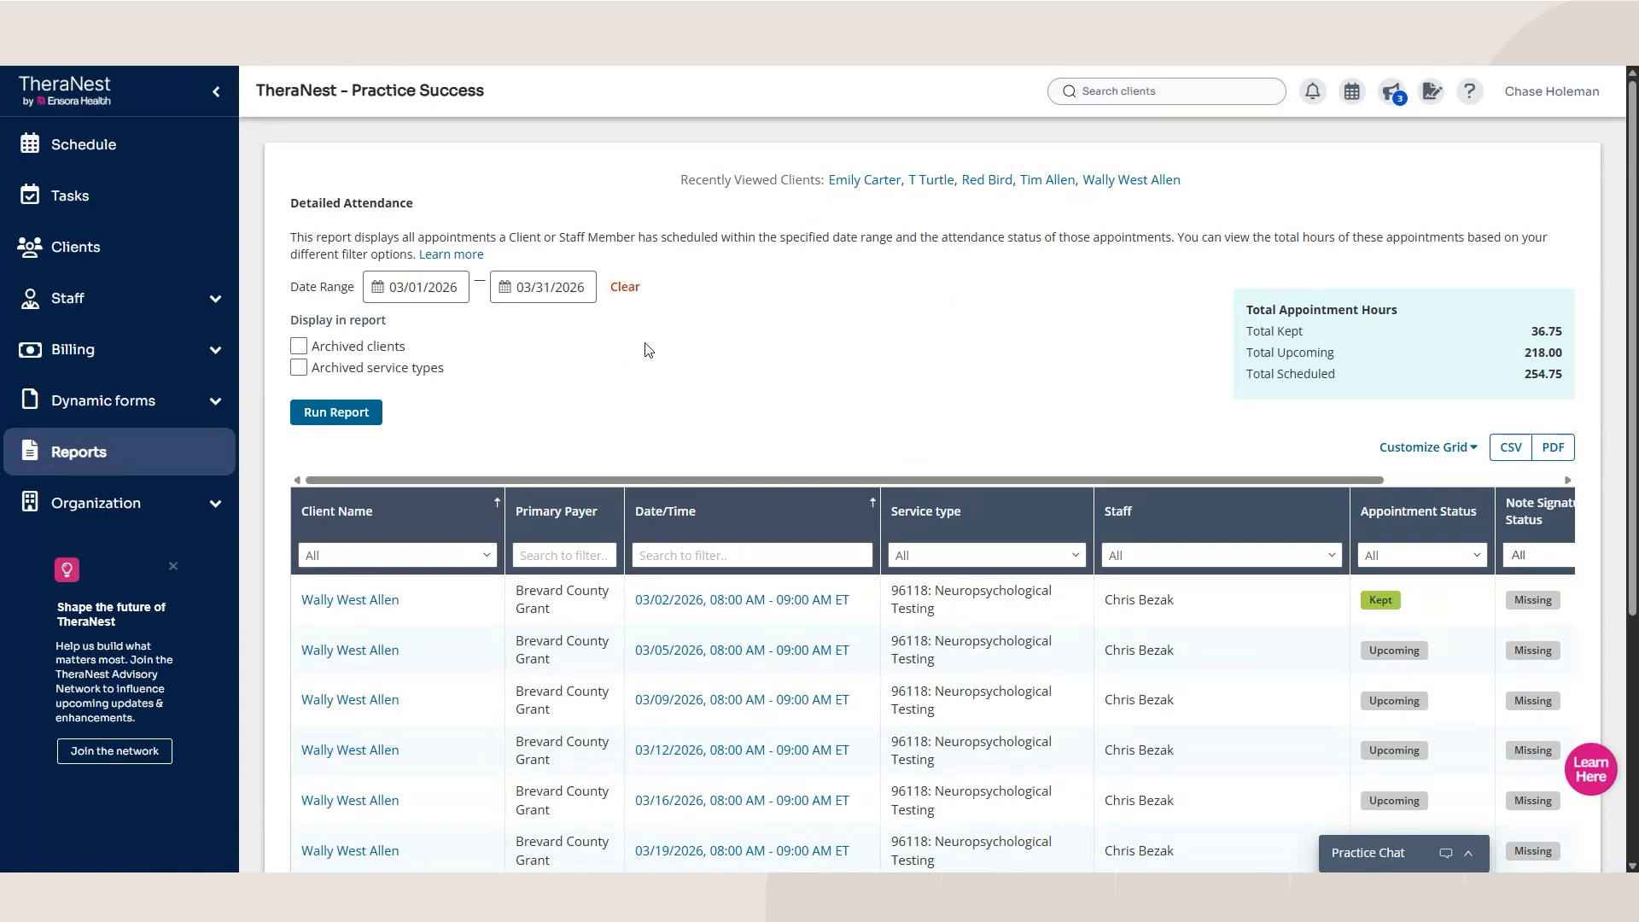
Step: Review which columns can be shown in the Detailed Attendance report's grid
scroll(648, 350, down, 1)
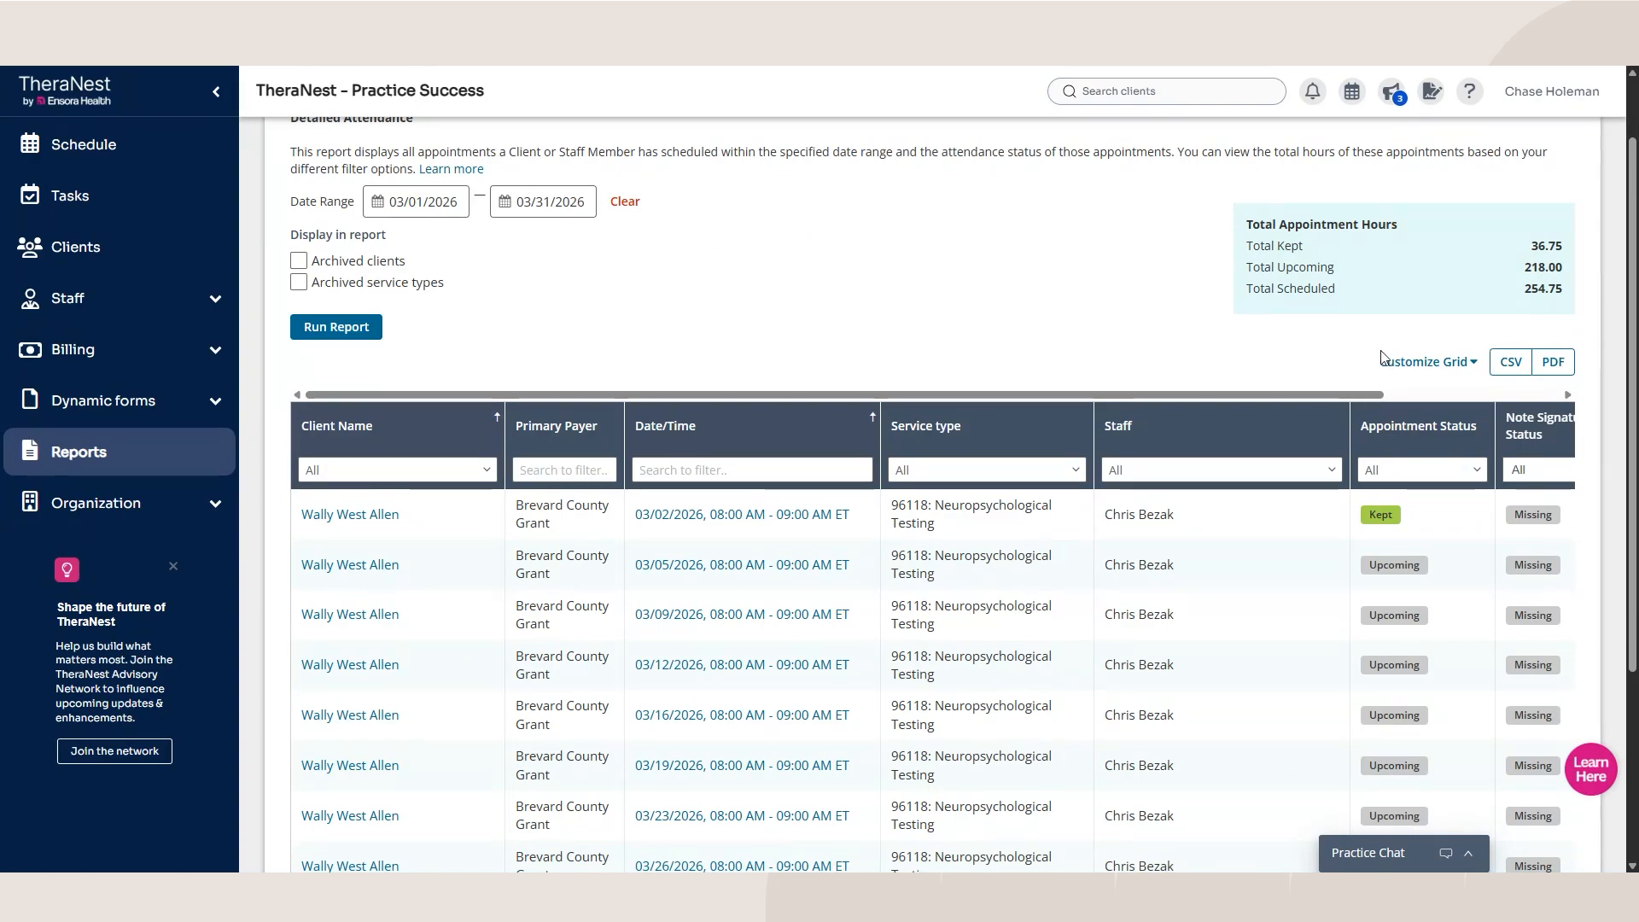
click(1434, 363)
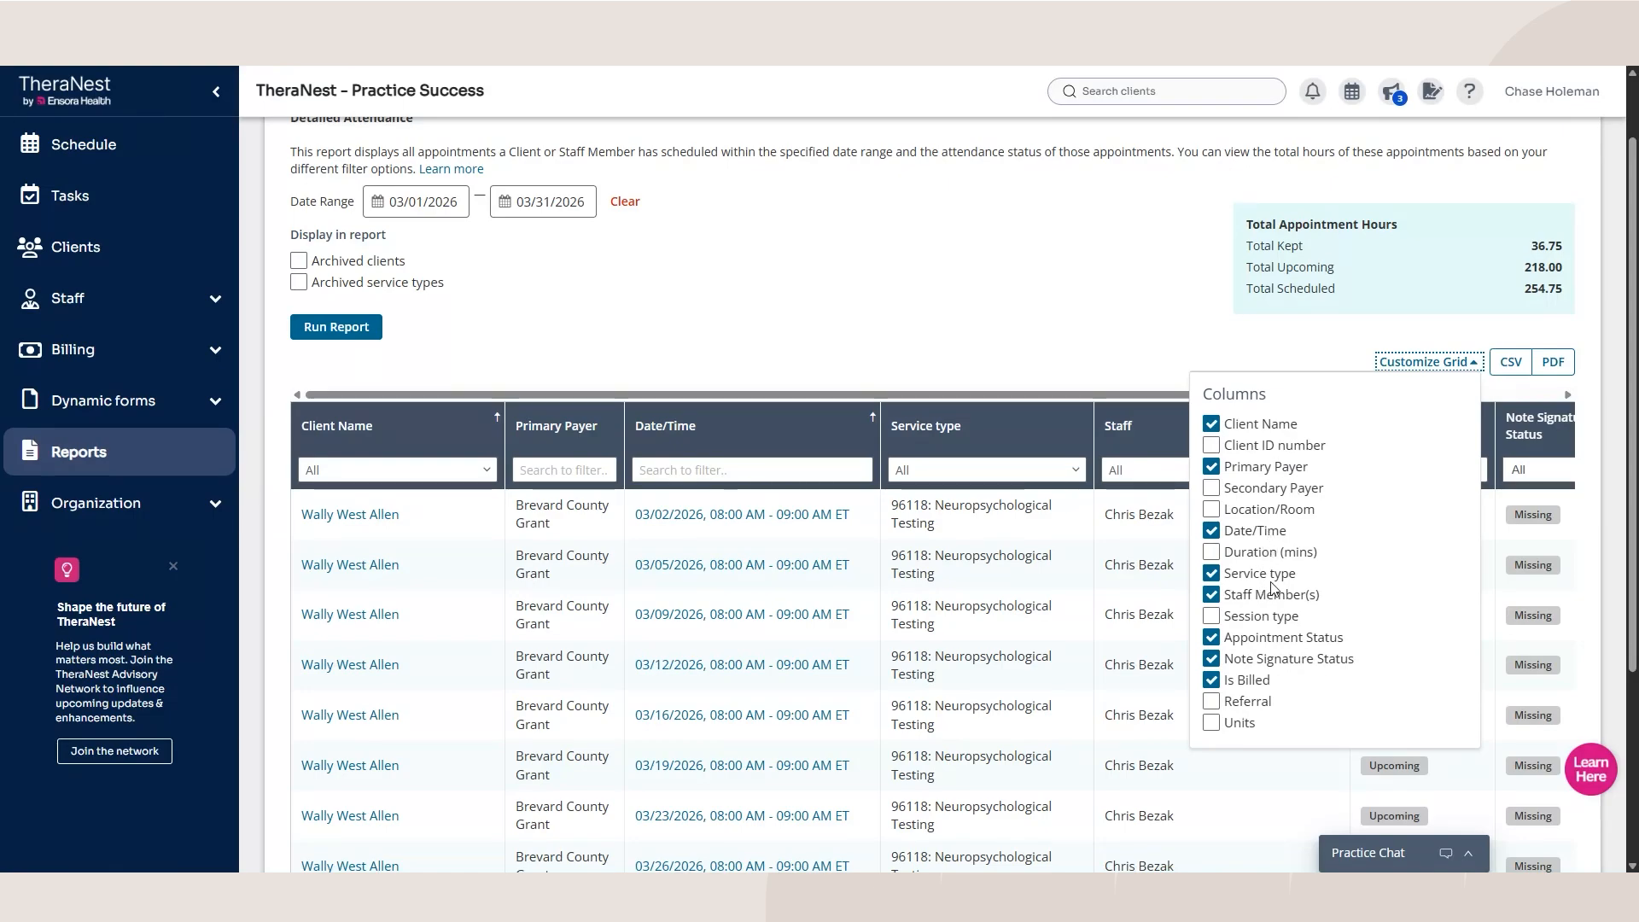
scroll(1314, 602, down, 1)
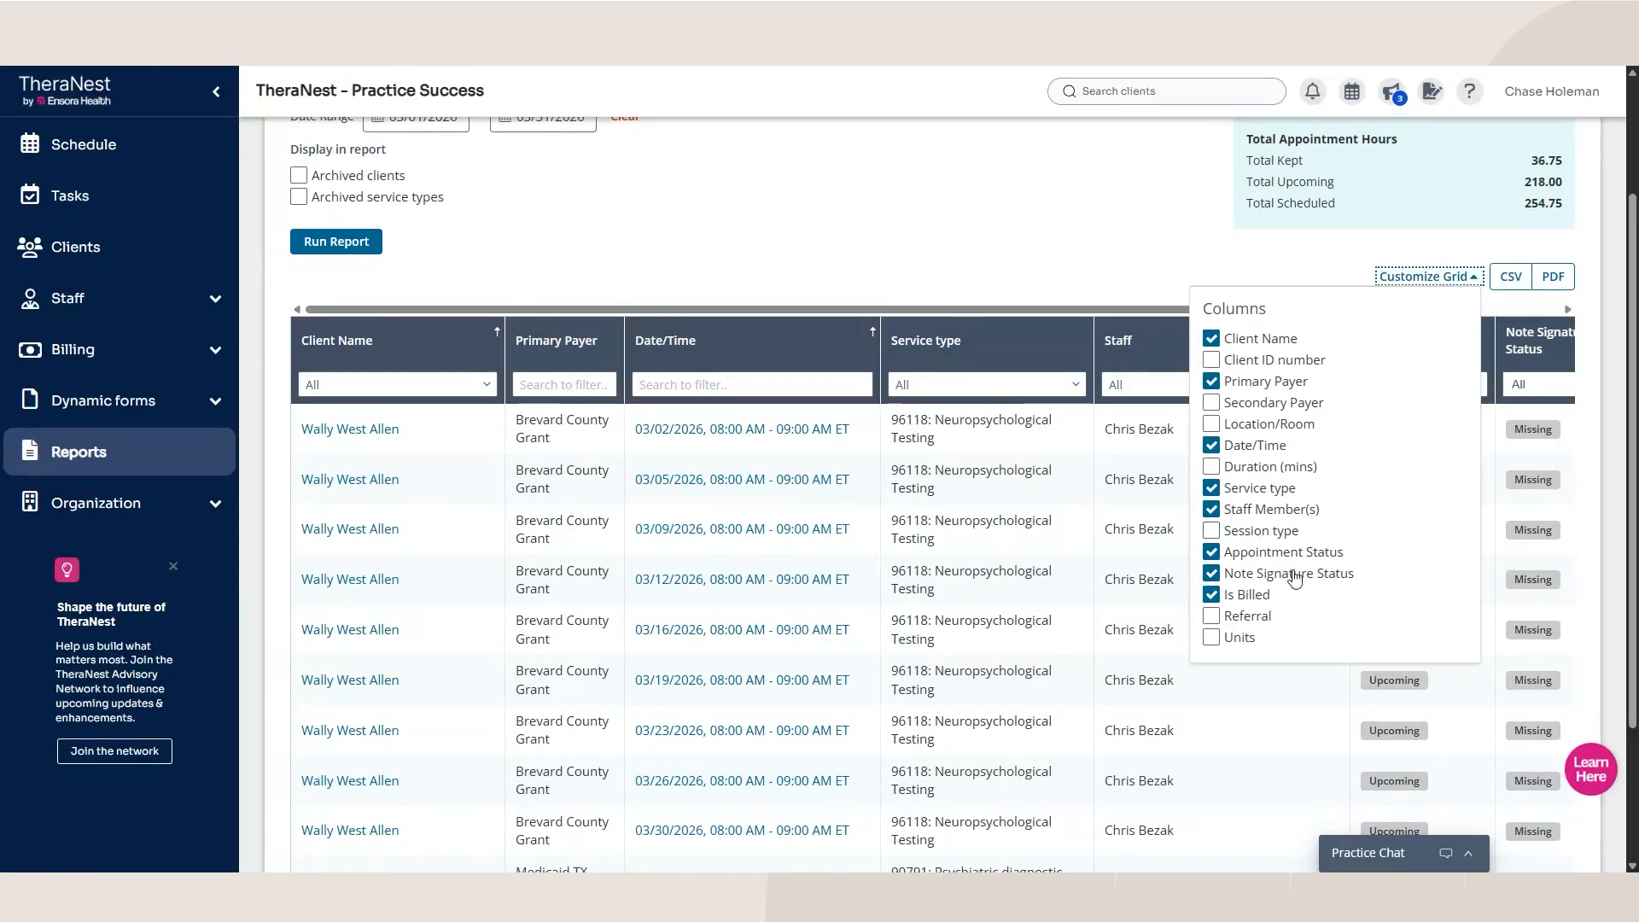
click(1435, 287)
Step: Include archived clients and archived service types in the attendance report and run it
scroll(409, 291, up, 1)
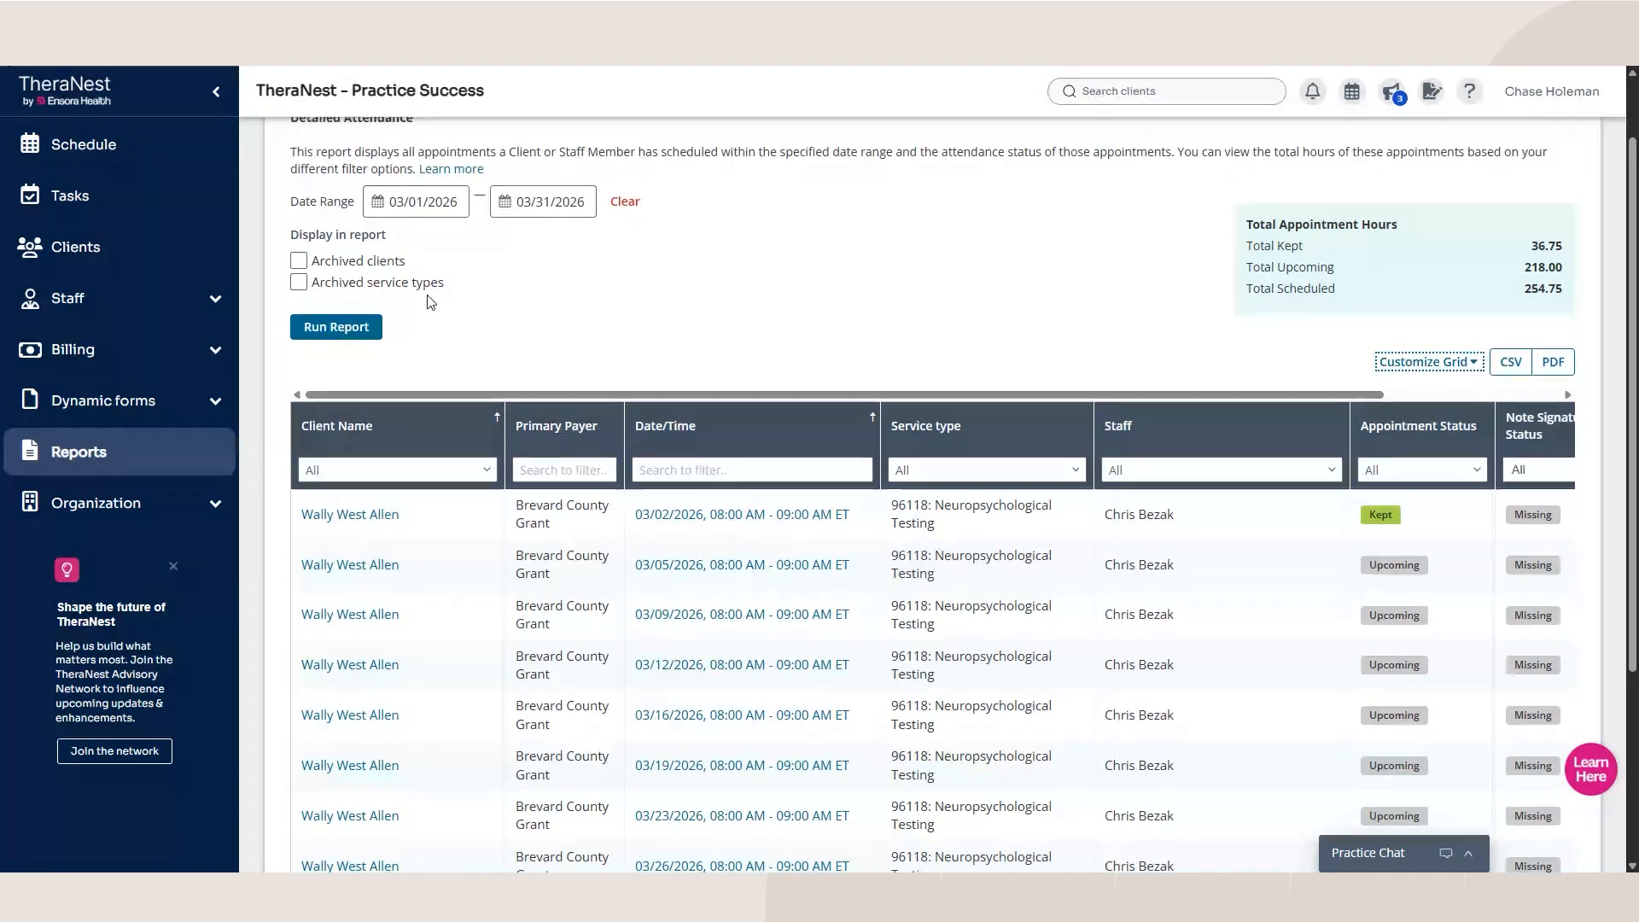
click(342, 265)
click(345, 284)
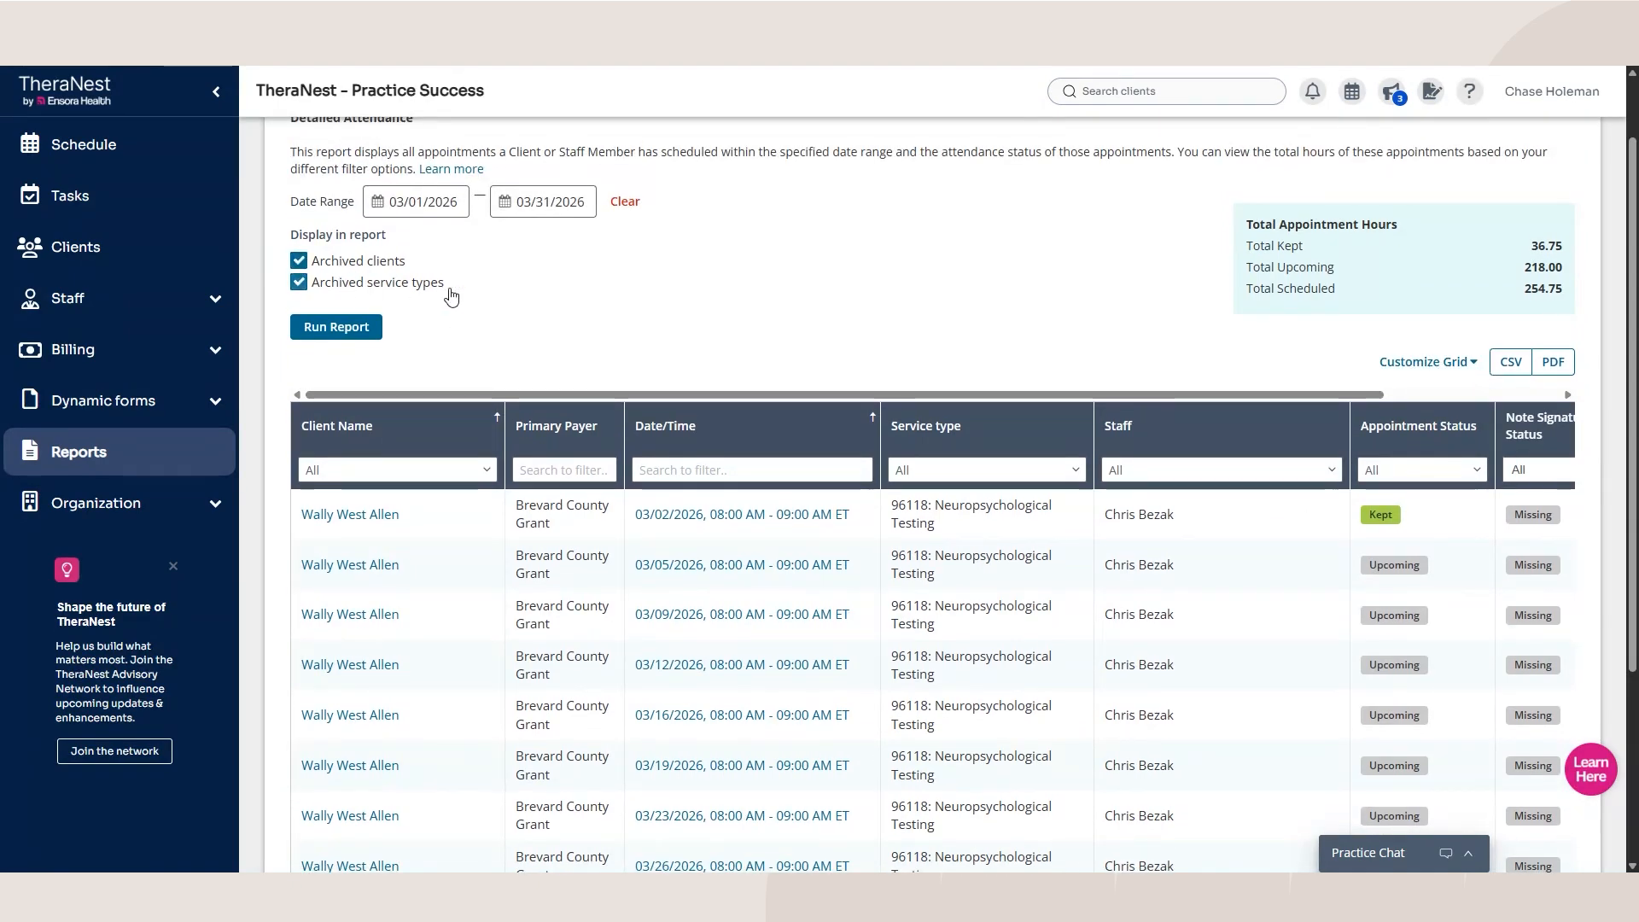
scroll(564, 333, up, 1)
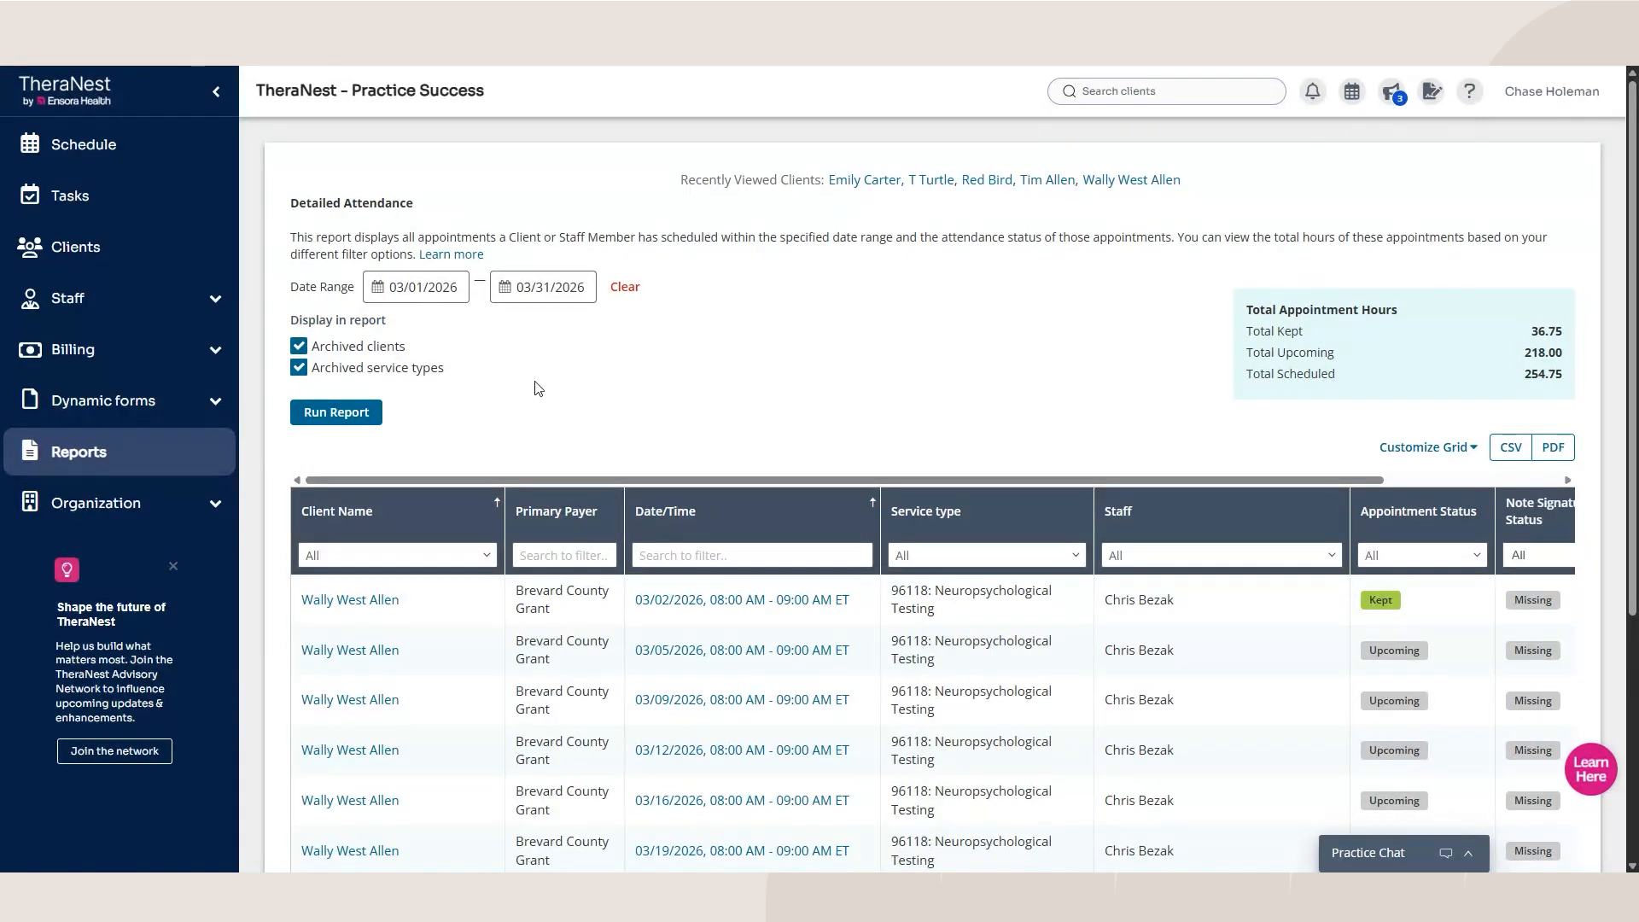
click(352, 413)
Step: Filter the report's Is Billed column to Not Billed
scroll(789, 367, down, 1)
scroll(682, 352, down, 1)
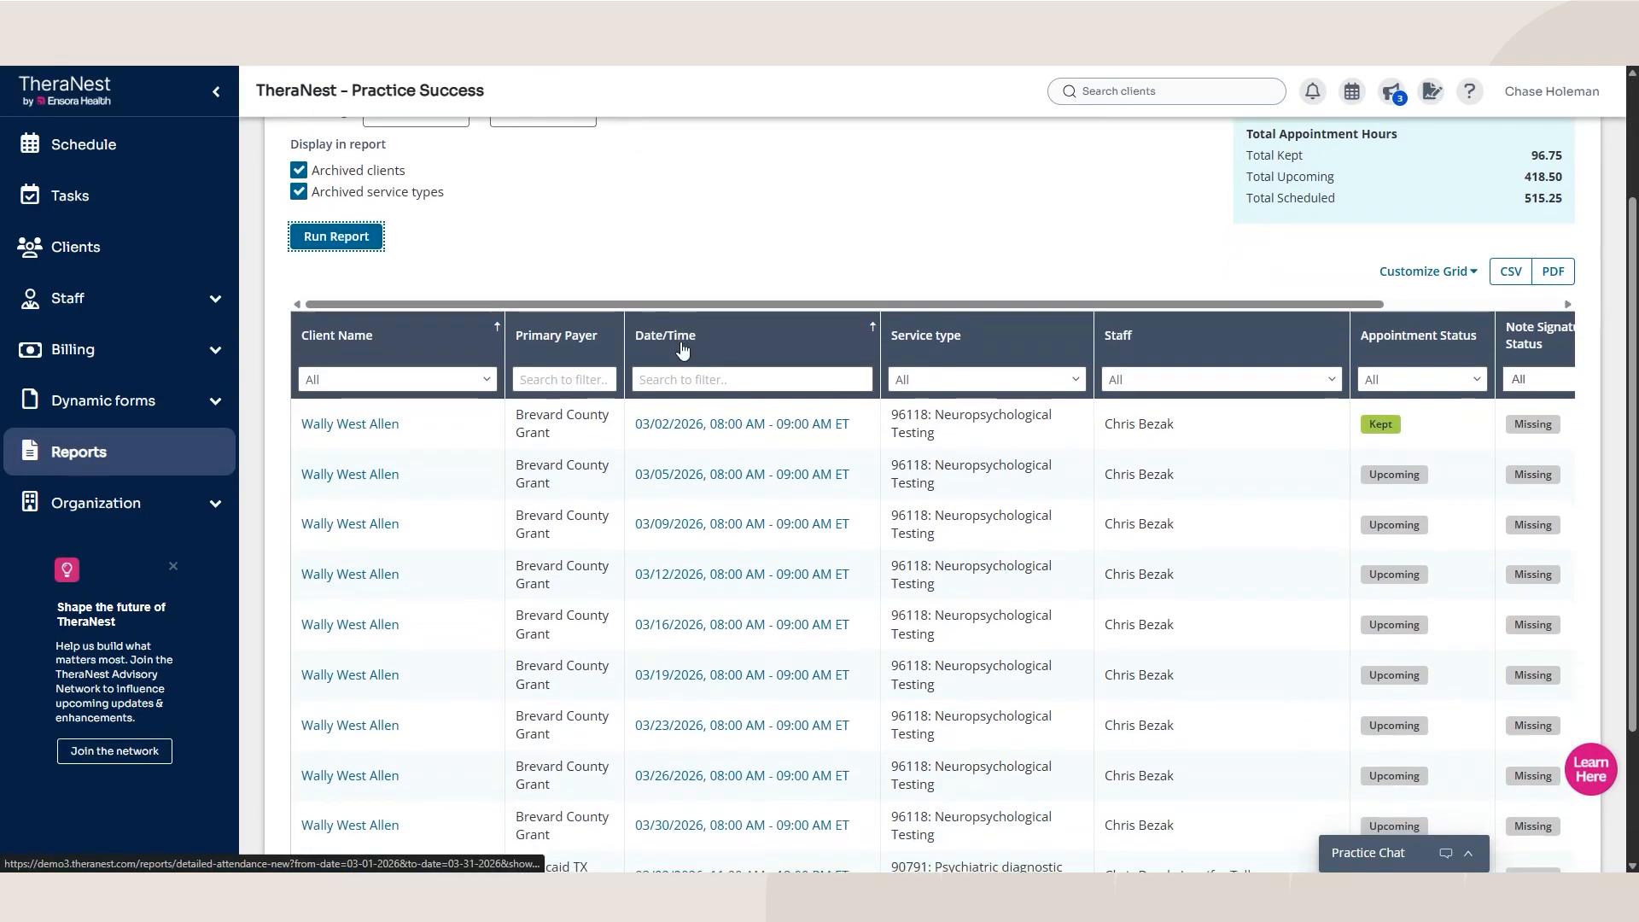
scroll(681, 345, down, 1)
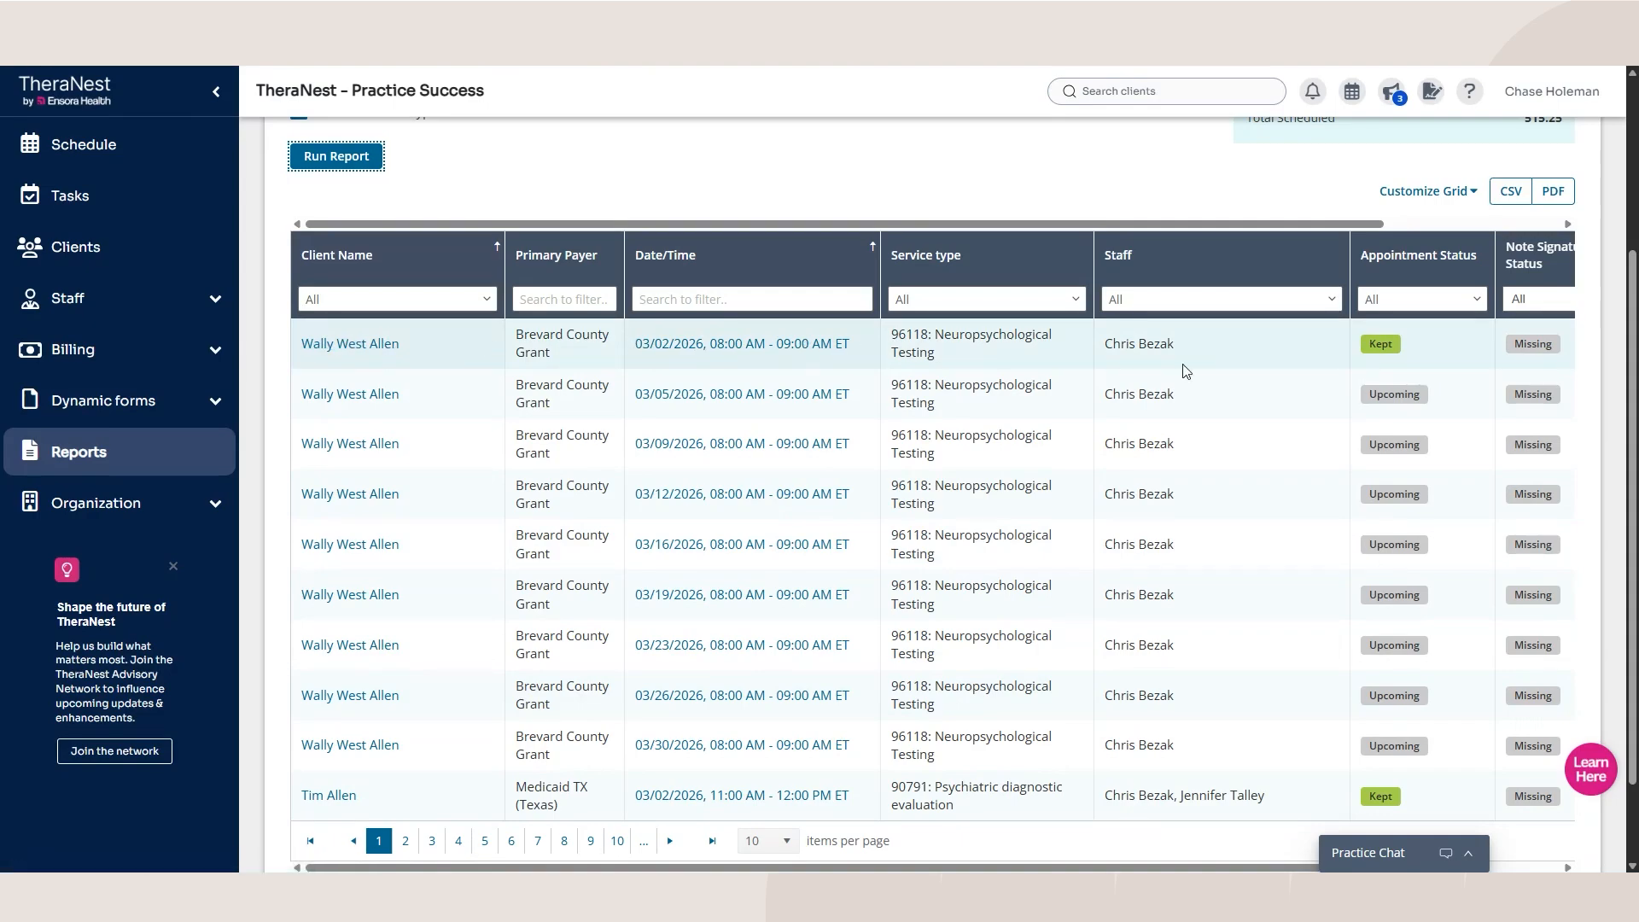
drag(654, 867, 832, 868)
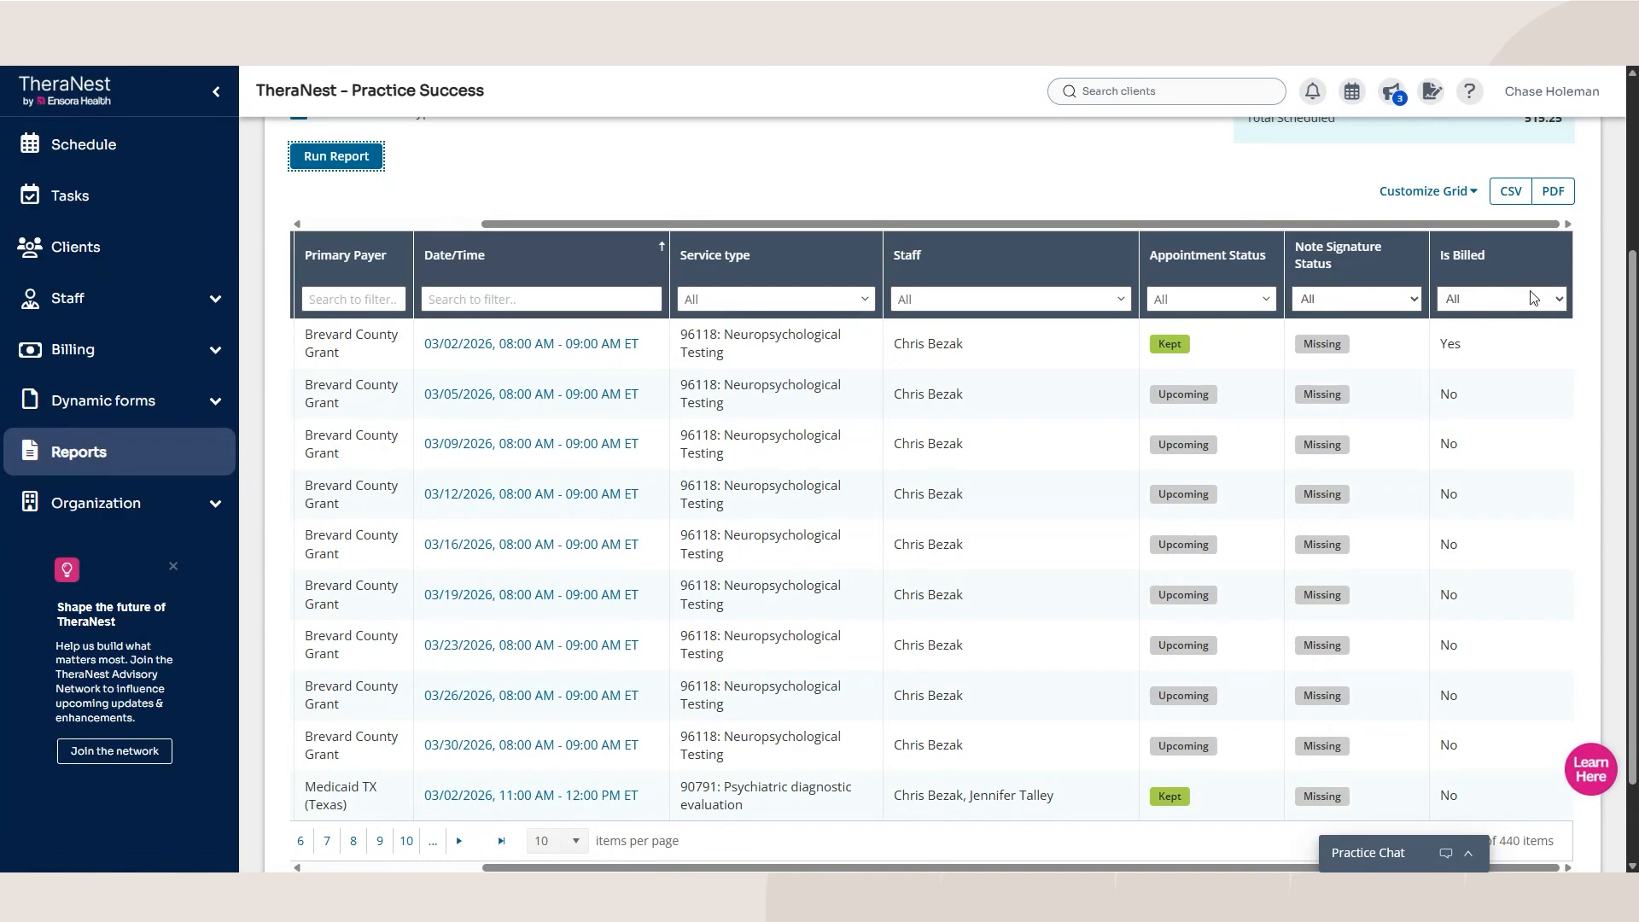
click(1559, 300)
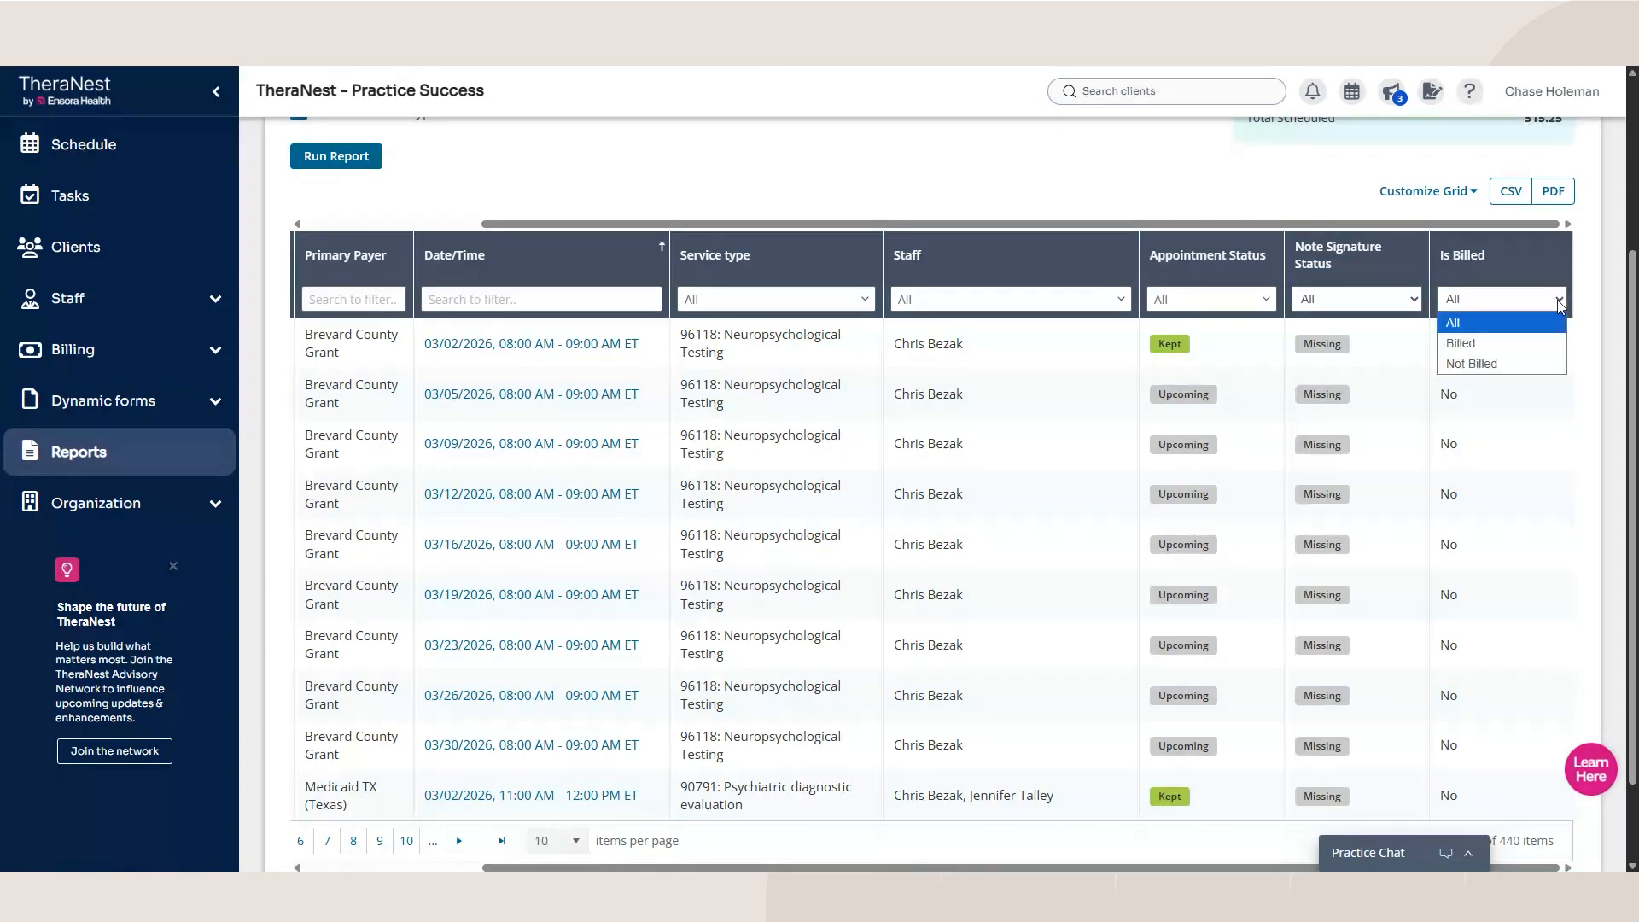
click(1502, 366)
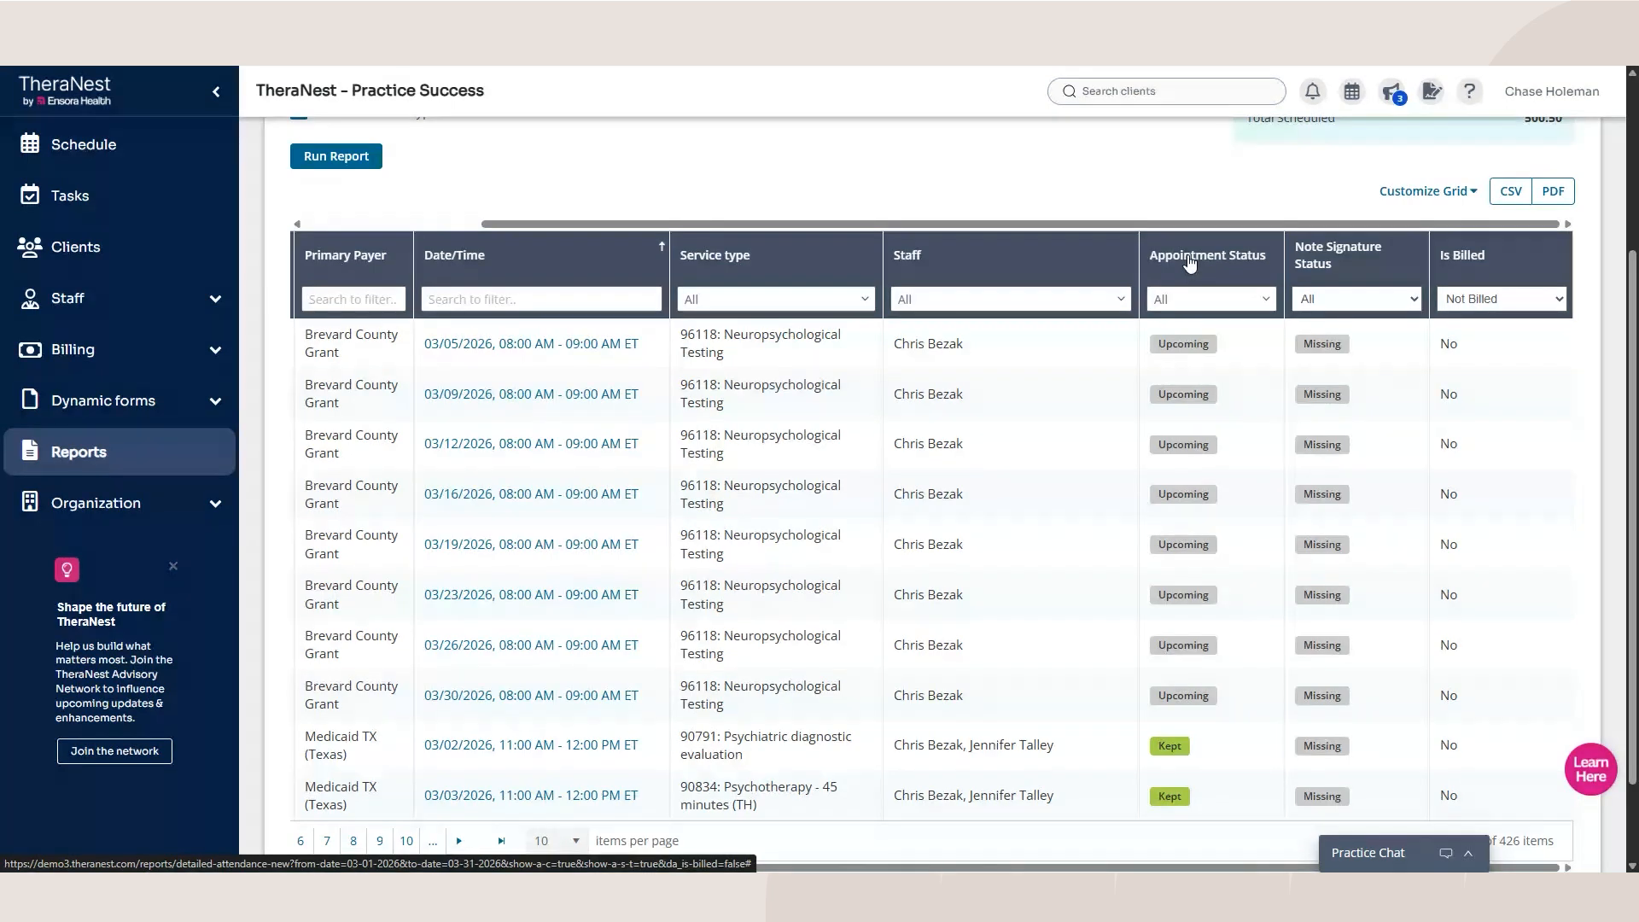
Step: Filter the Appointment Status column to show only Kept appointments
scroll(1189, 264, up, 1)
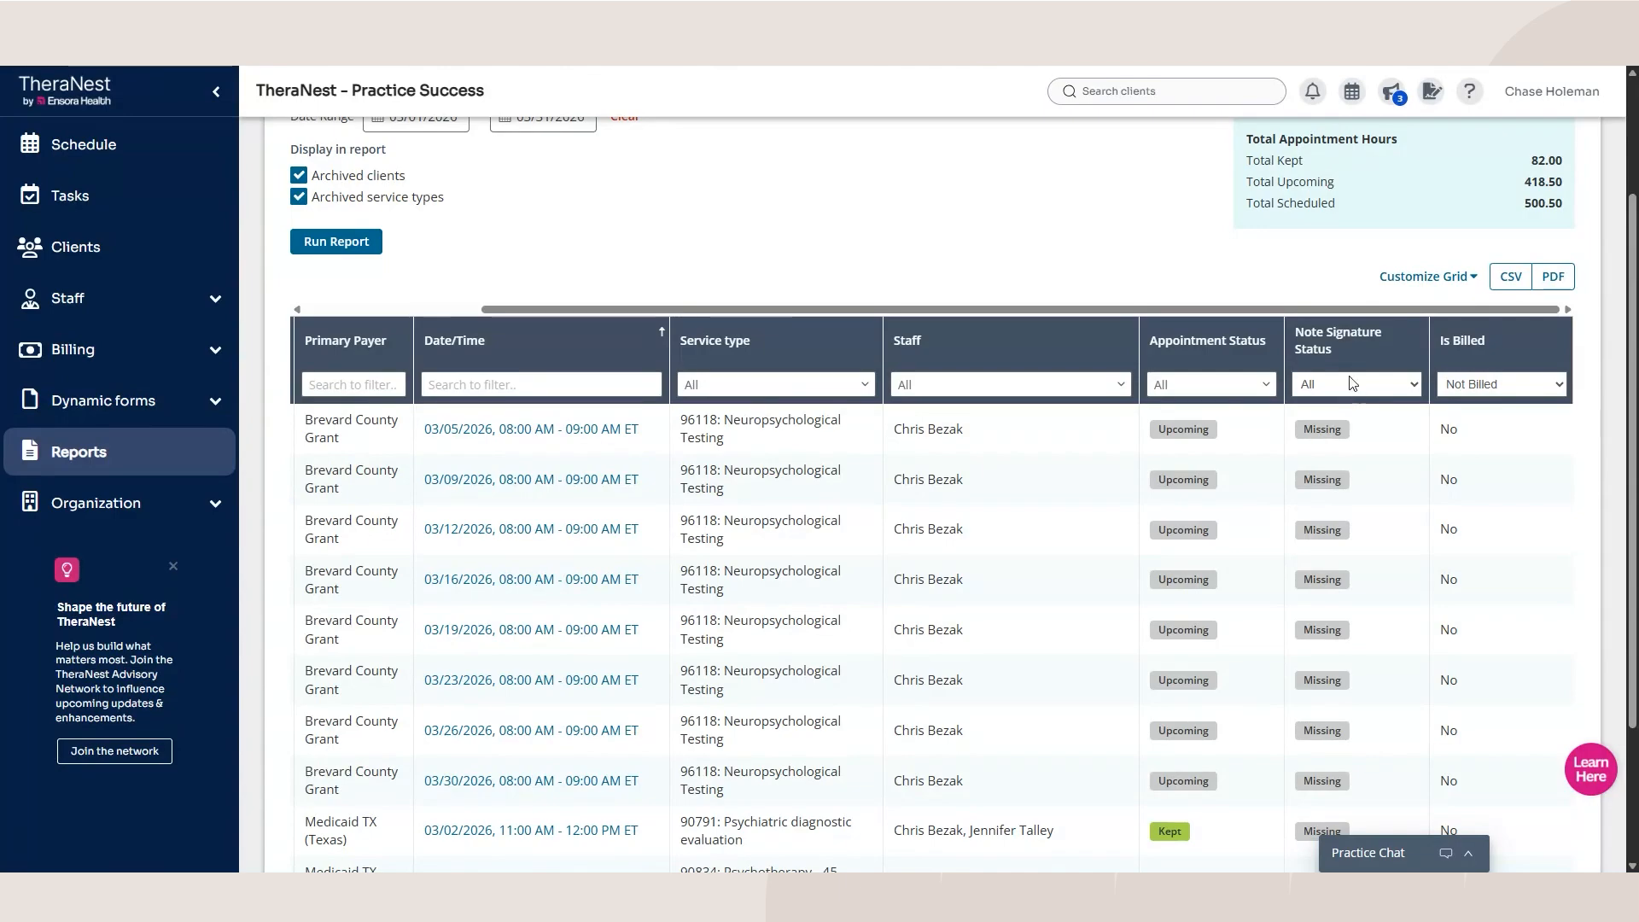
scroll(1190, 384, down, 2)
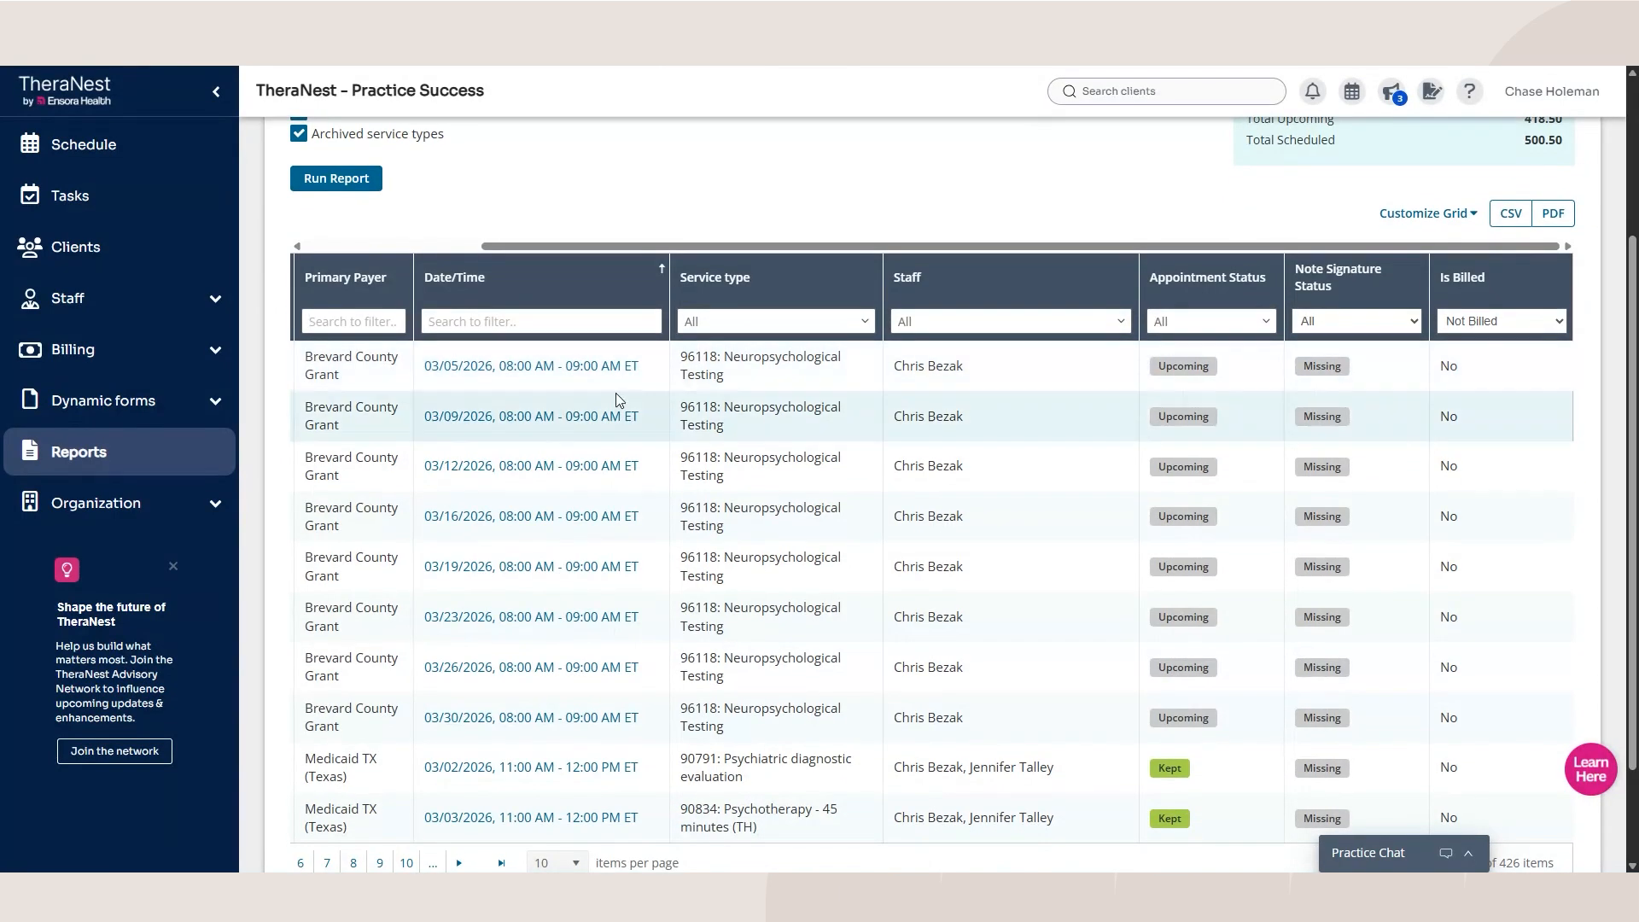
scroll(1490, 373, down, 2)
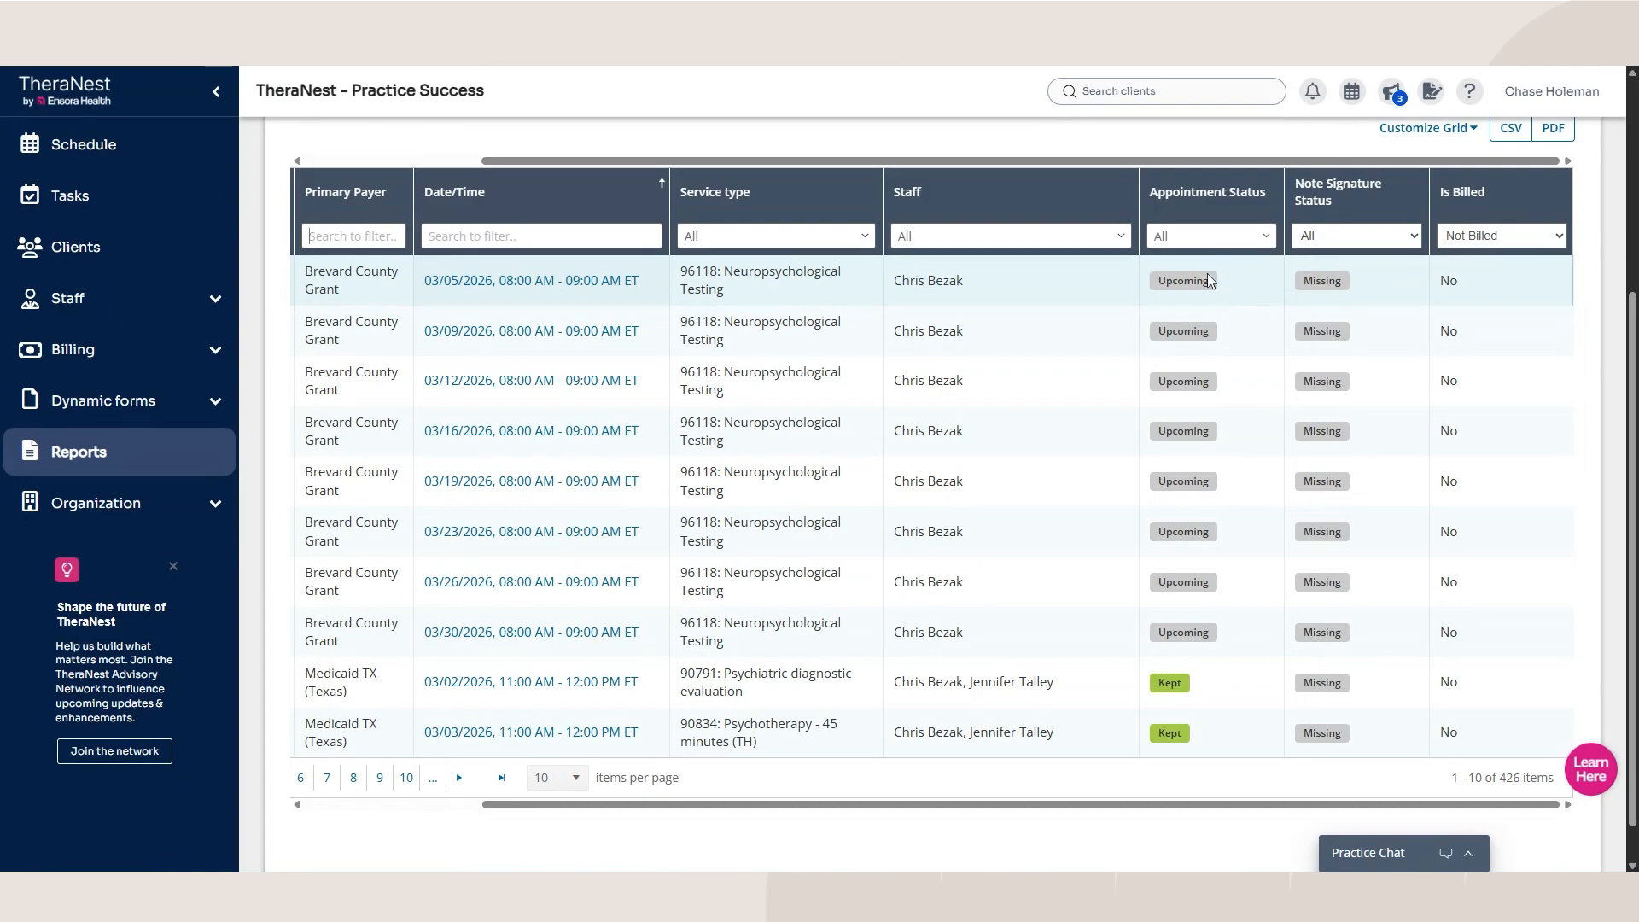
click(1253, 241)
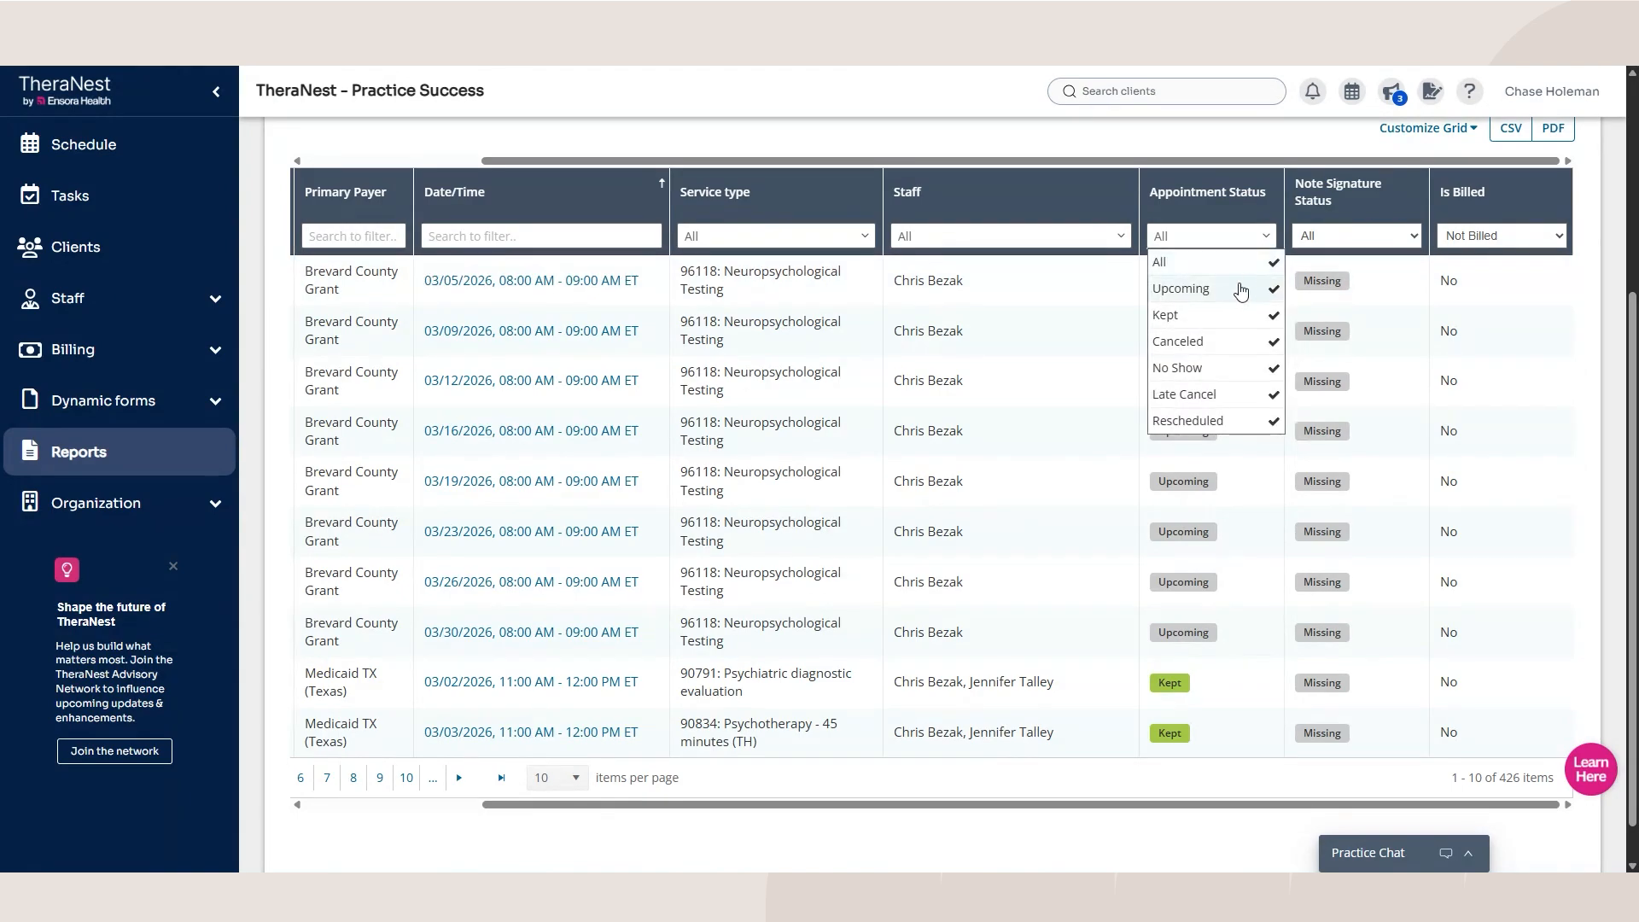
click(1244, 260)
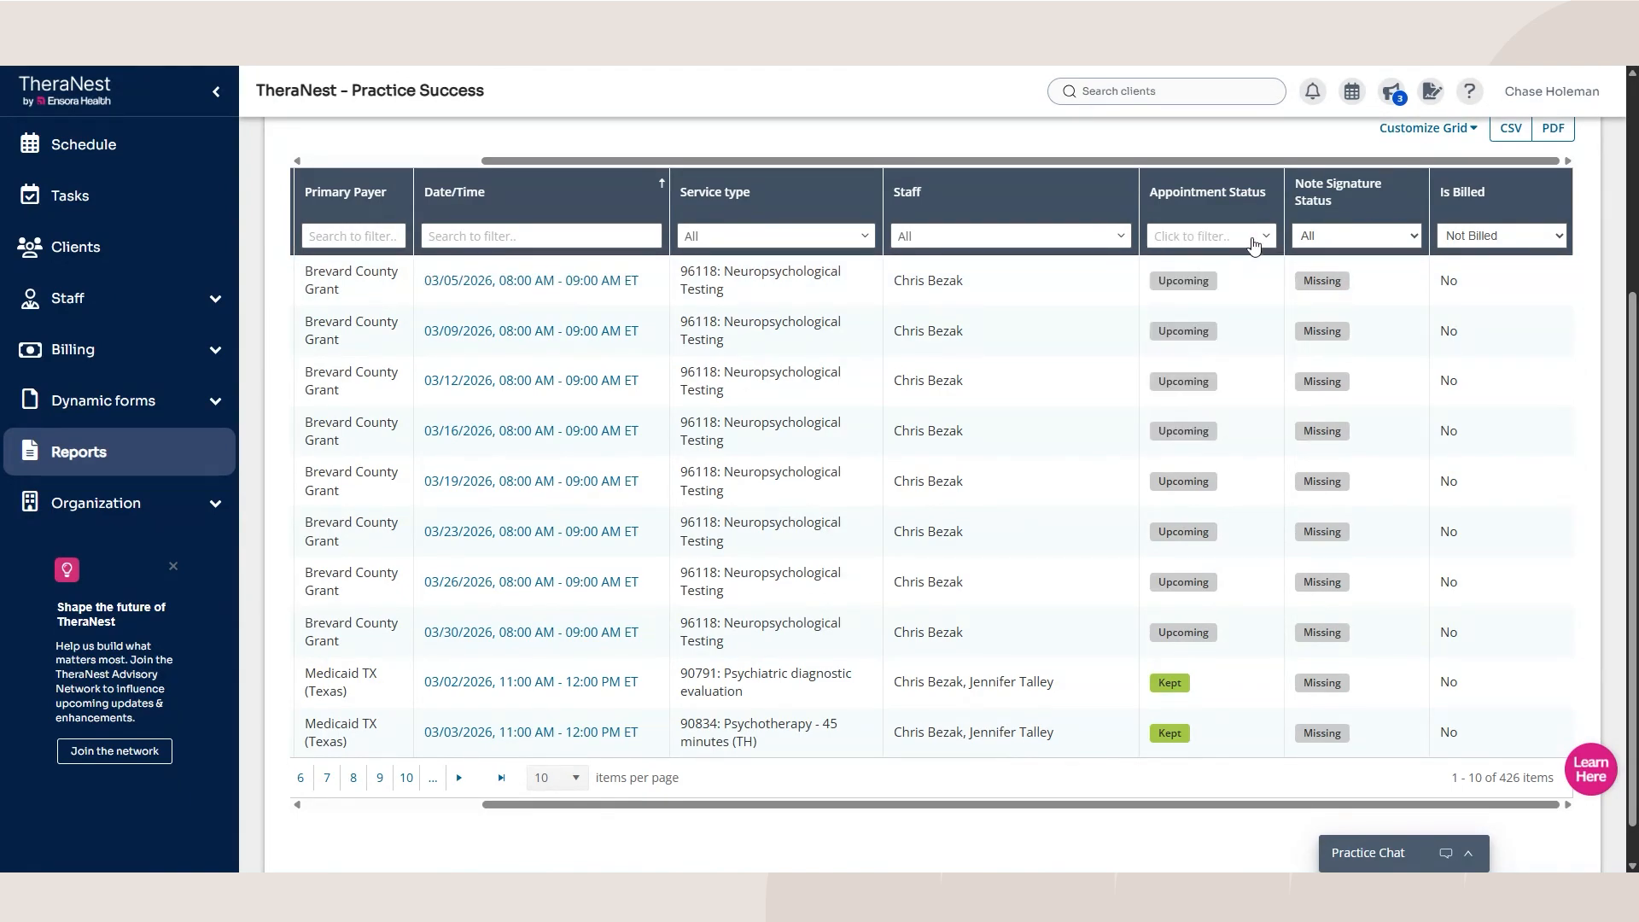
click(1242, 242)
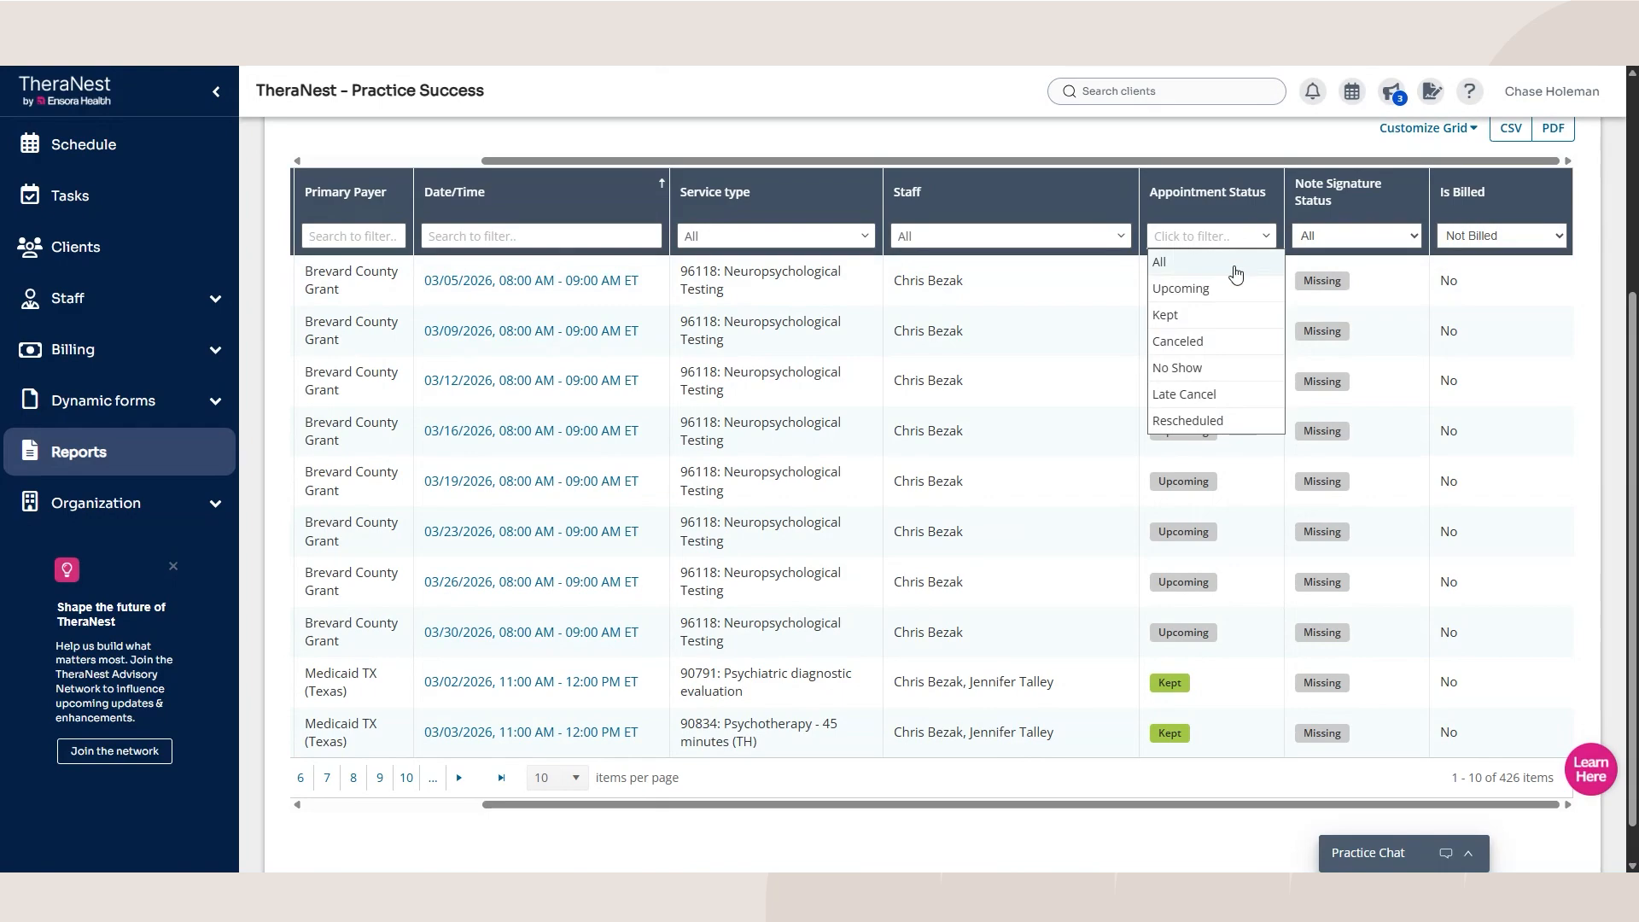
click(1213, 316)
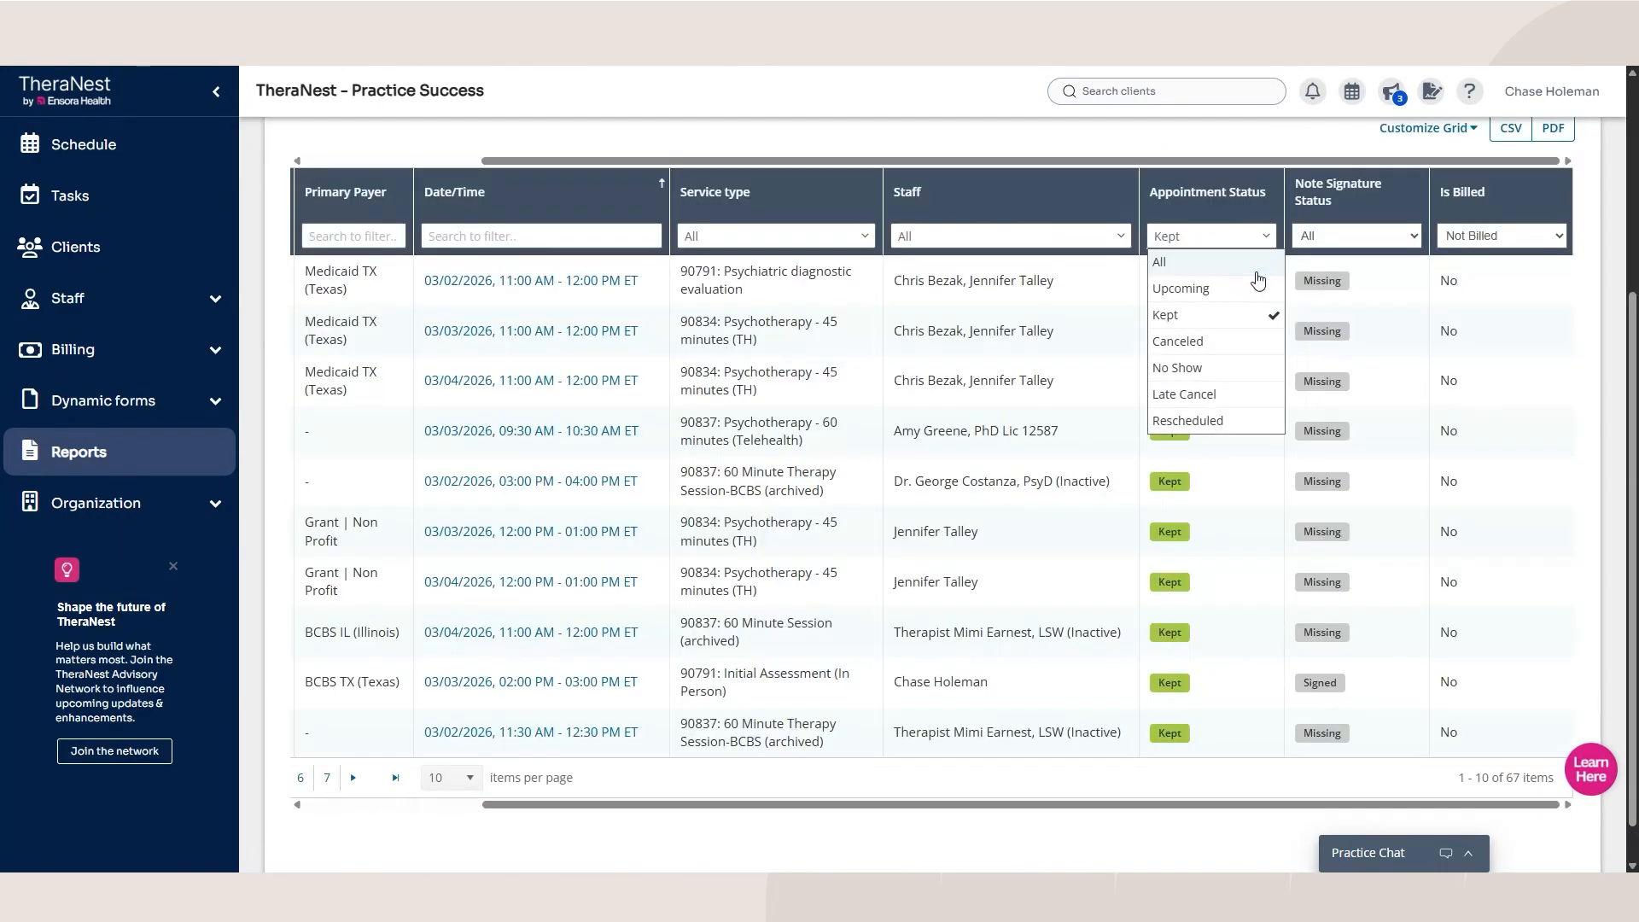
click(1100, 143)
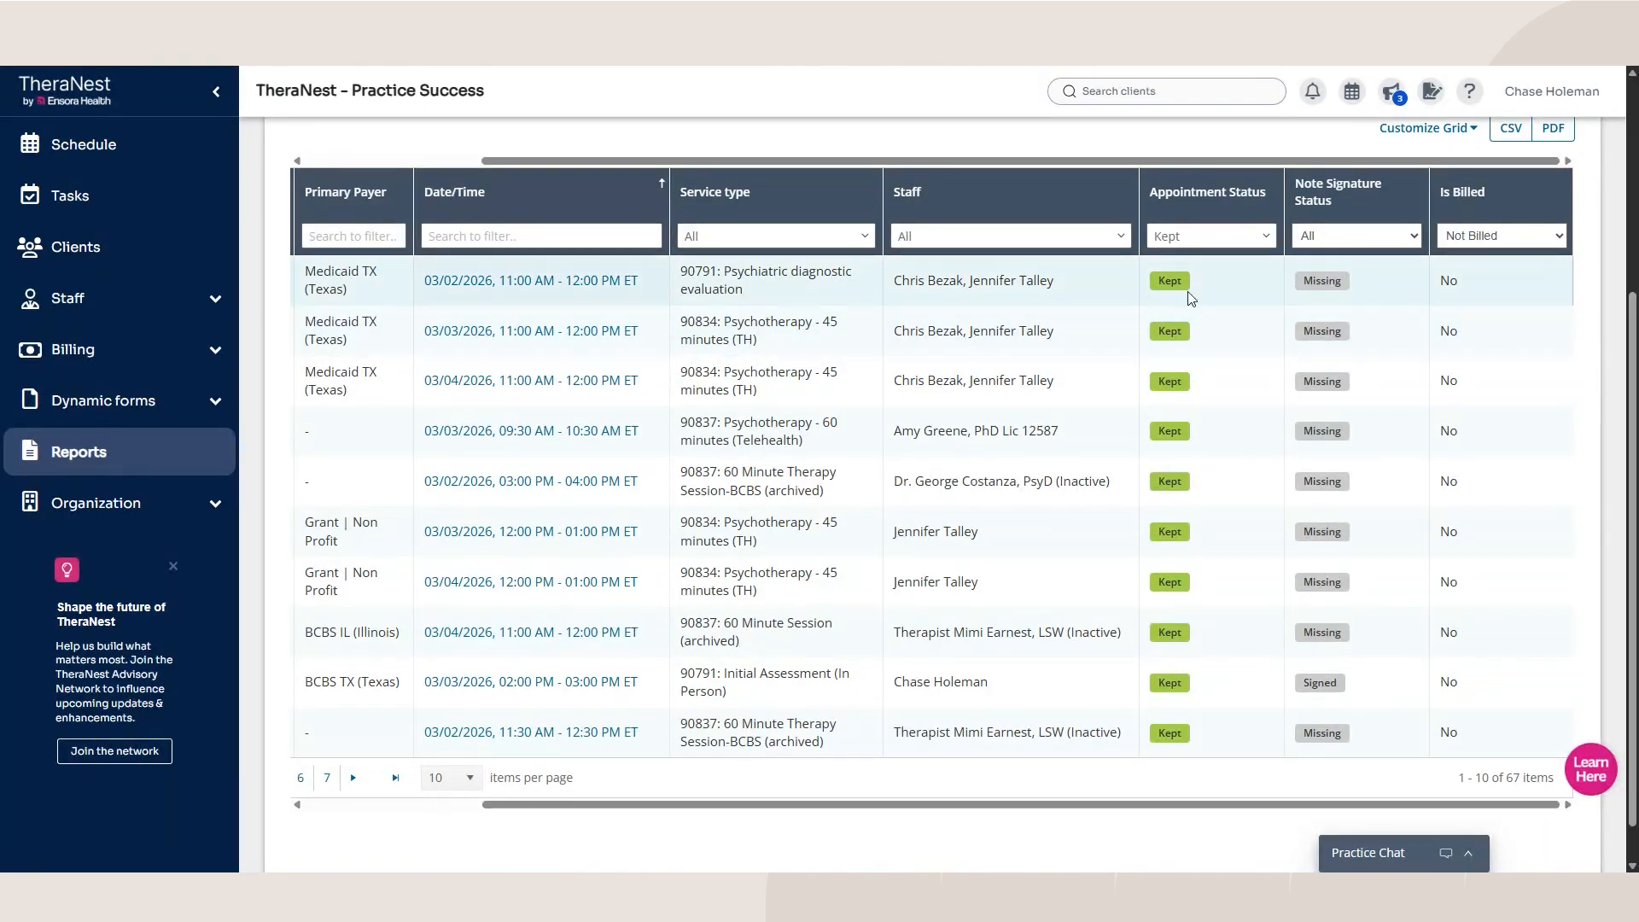
Step: Look over the kept, unbilled appointments and check the filter options for Note Signature Status
scroll(1366, 308, down, 1)
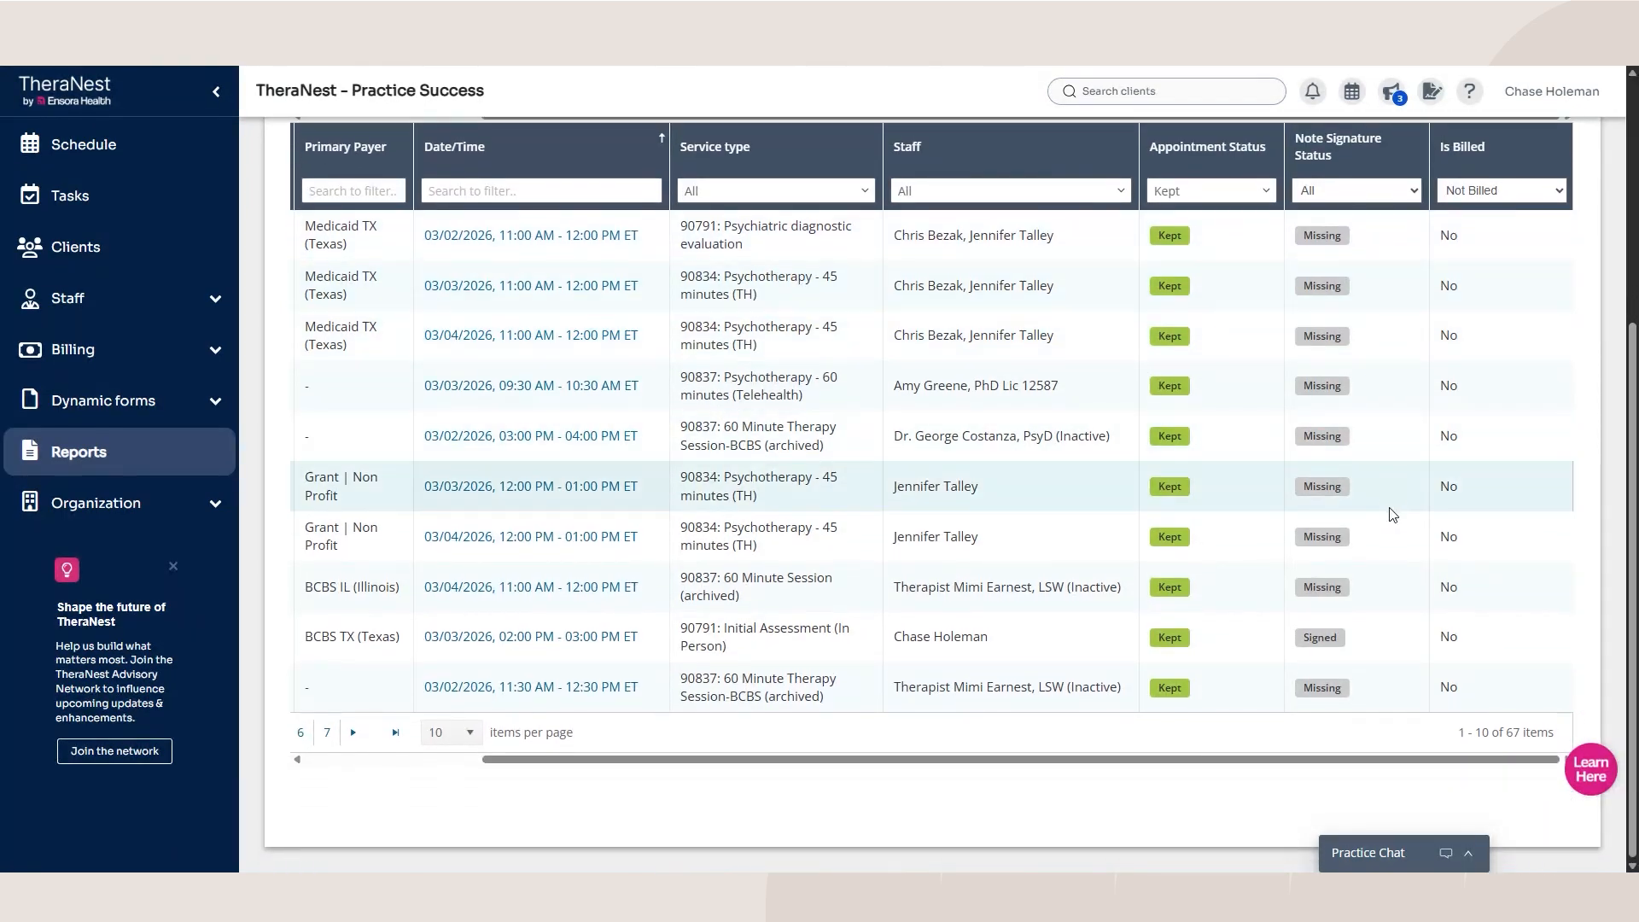
scroll(1375, 401, up, 2)
click(1369, 281)
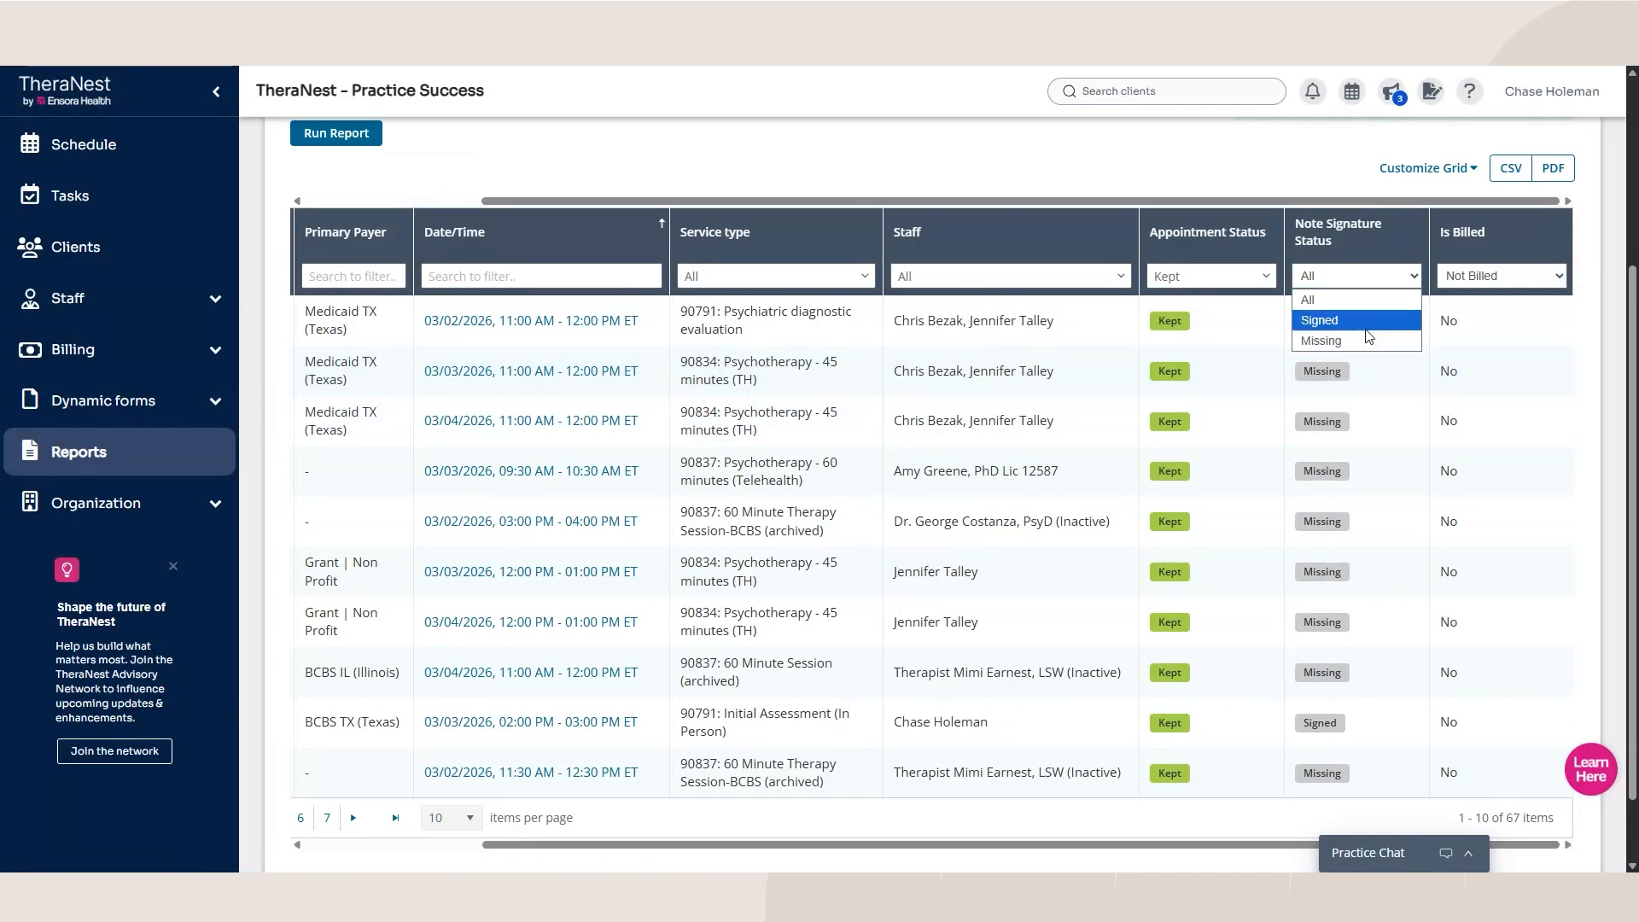
click(1329, 179)
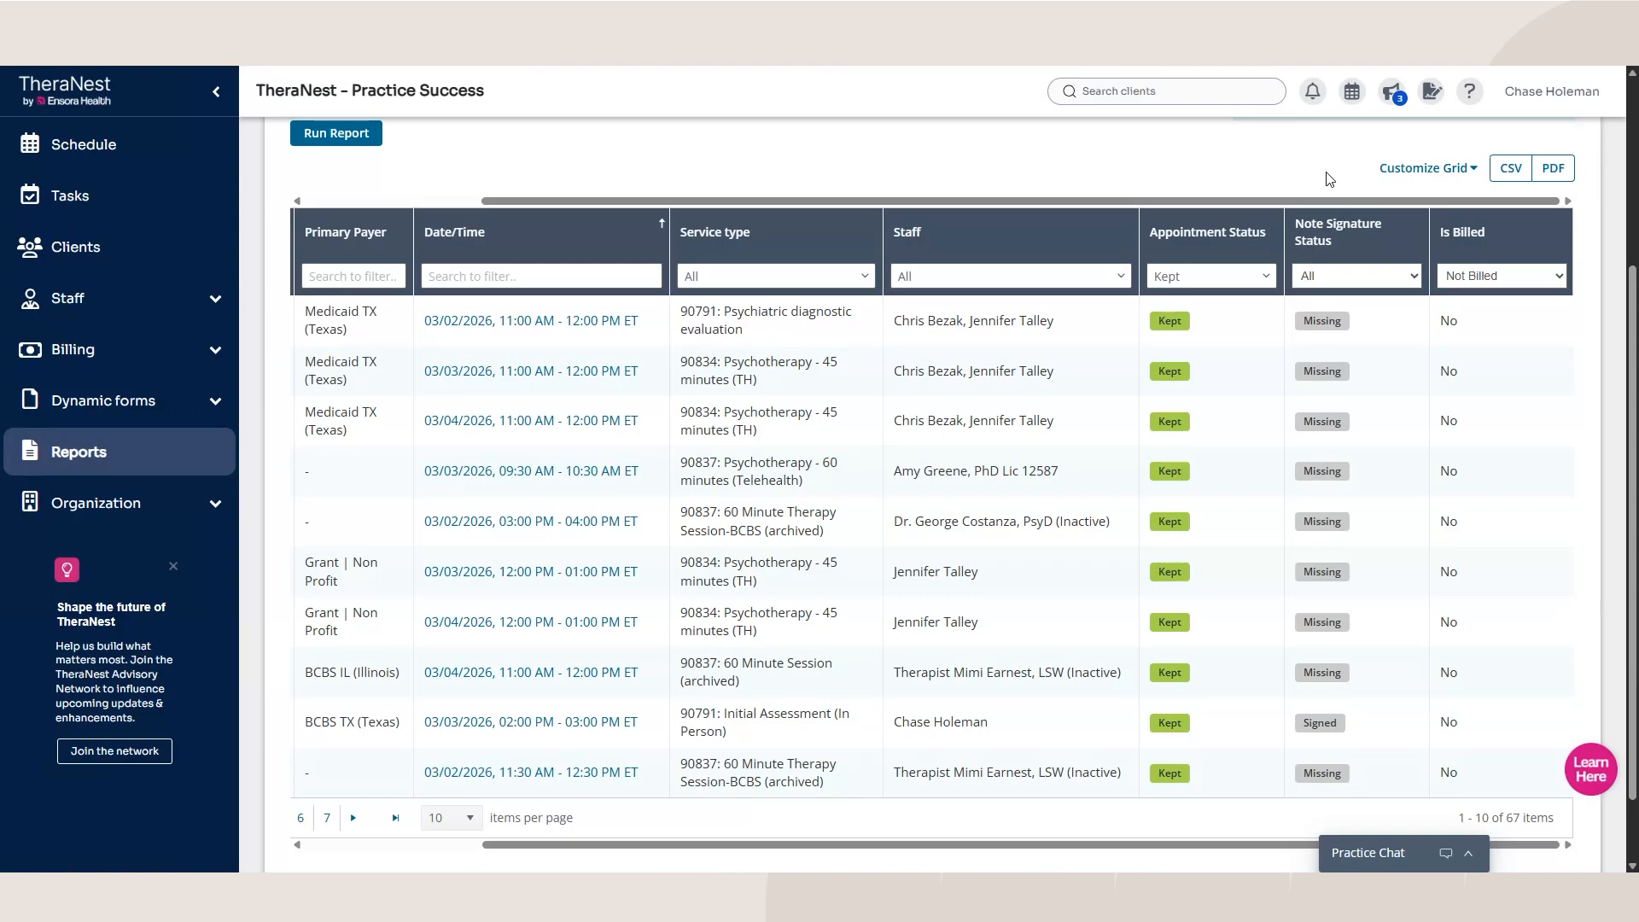
Step: Return to the report's first columns and check the start and end date selectors of its date range
scroll(1067, 303, up, 4)
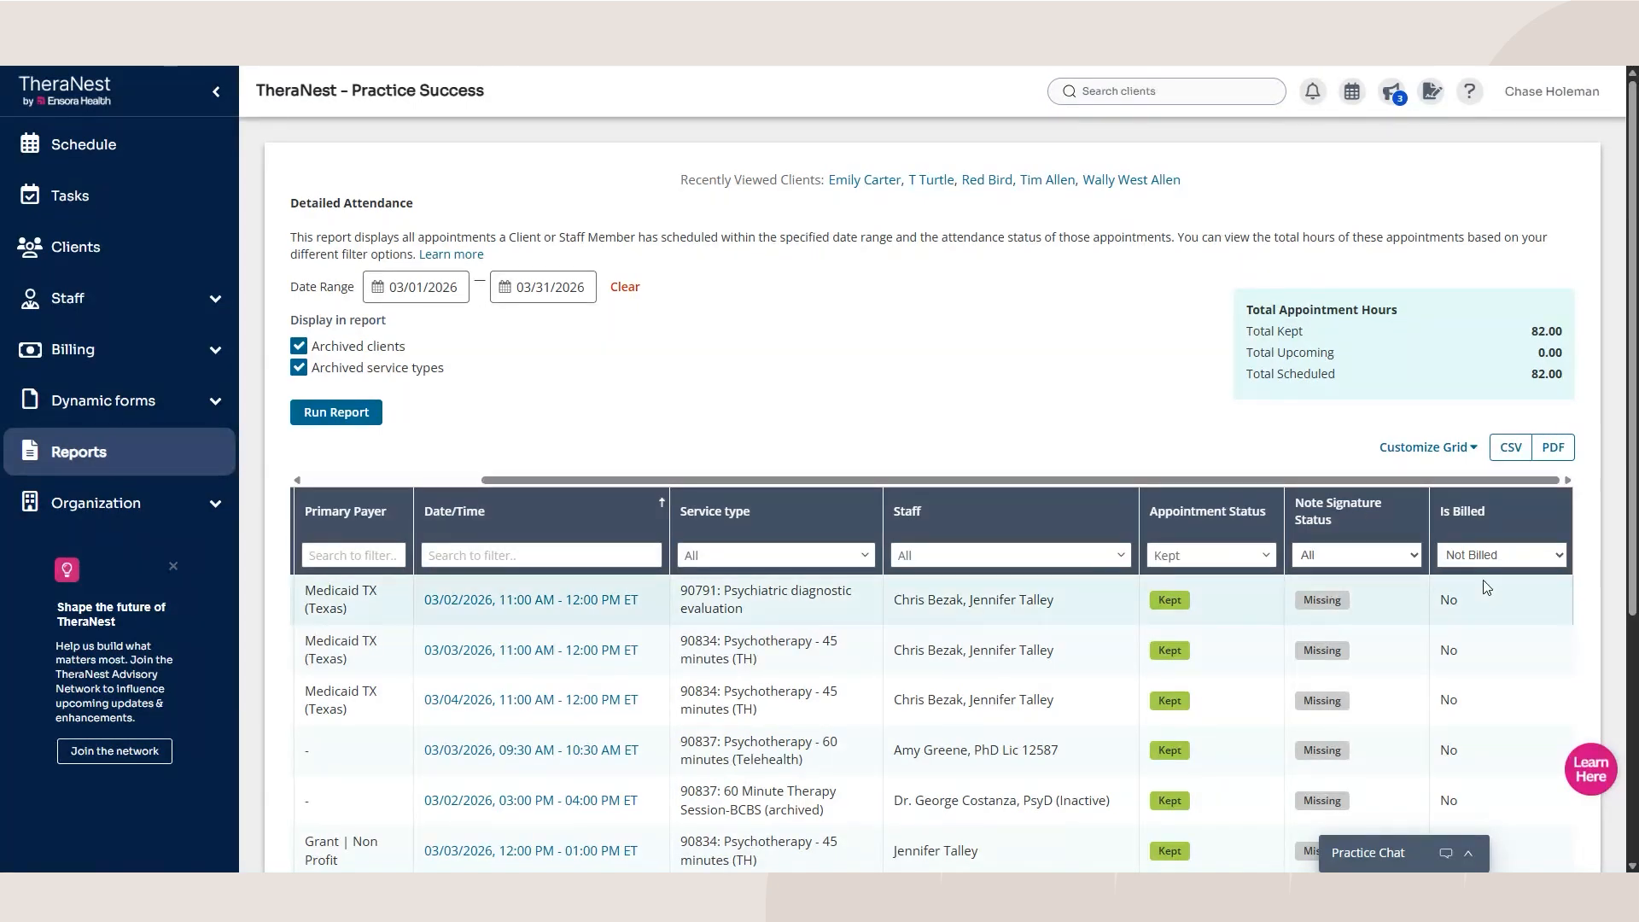
drag(1357, 478, 999, 503)
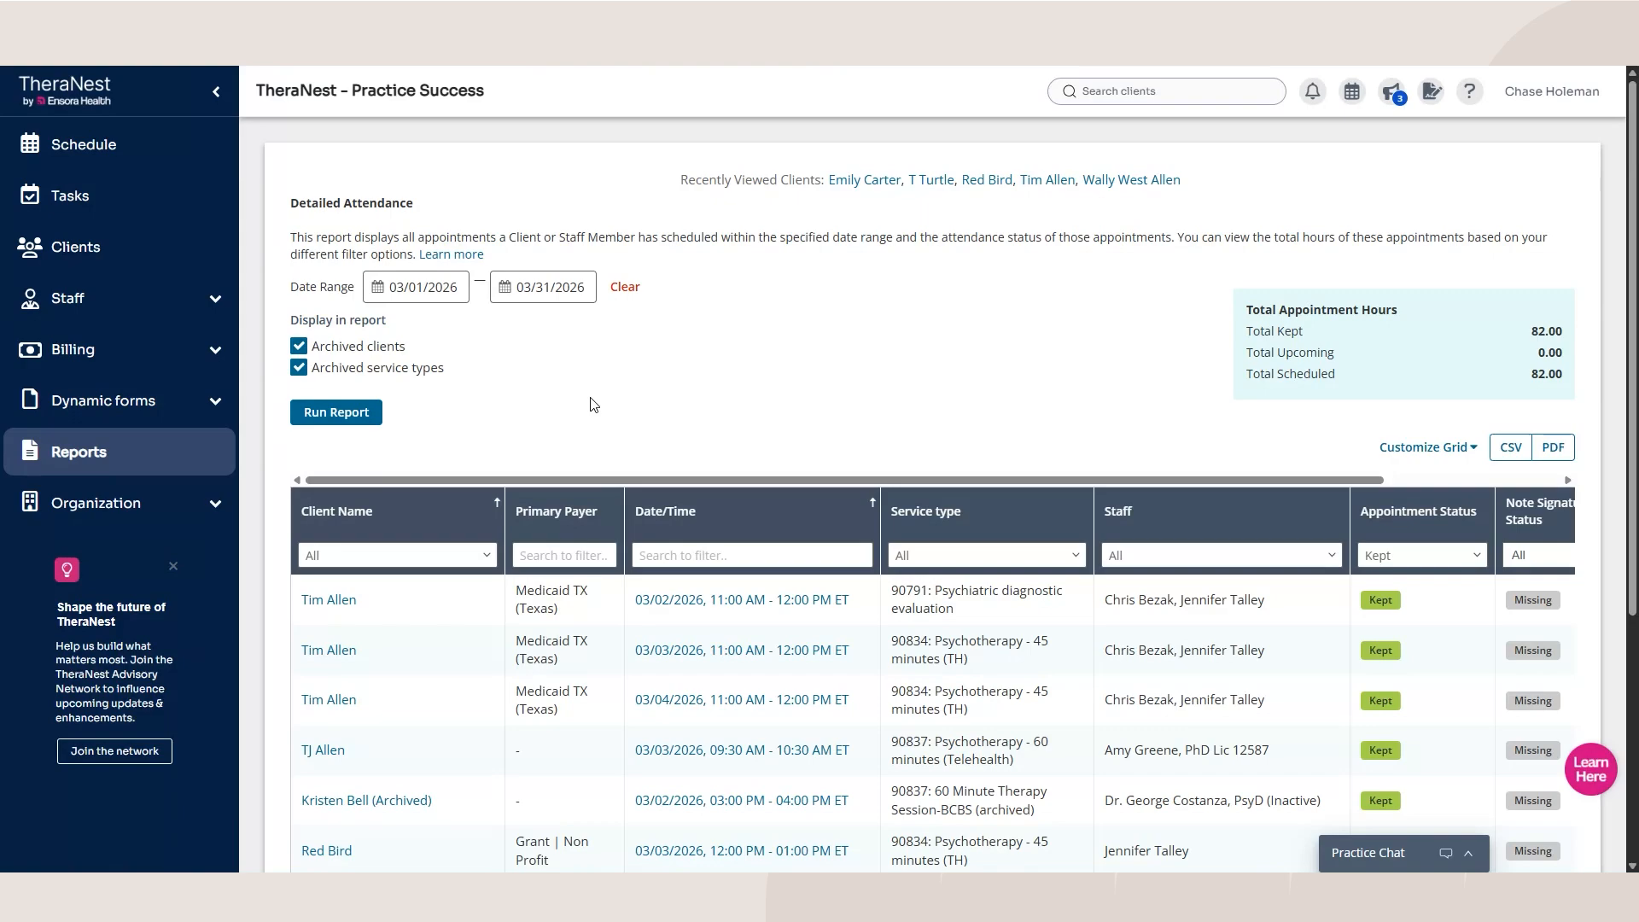
click(419, 287)
click(544, 286)
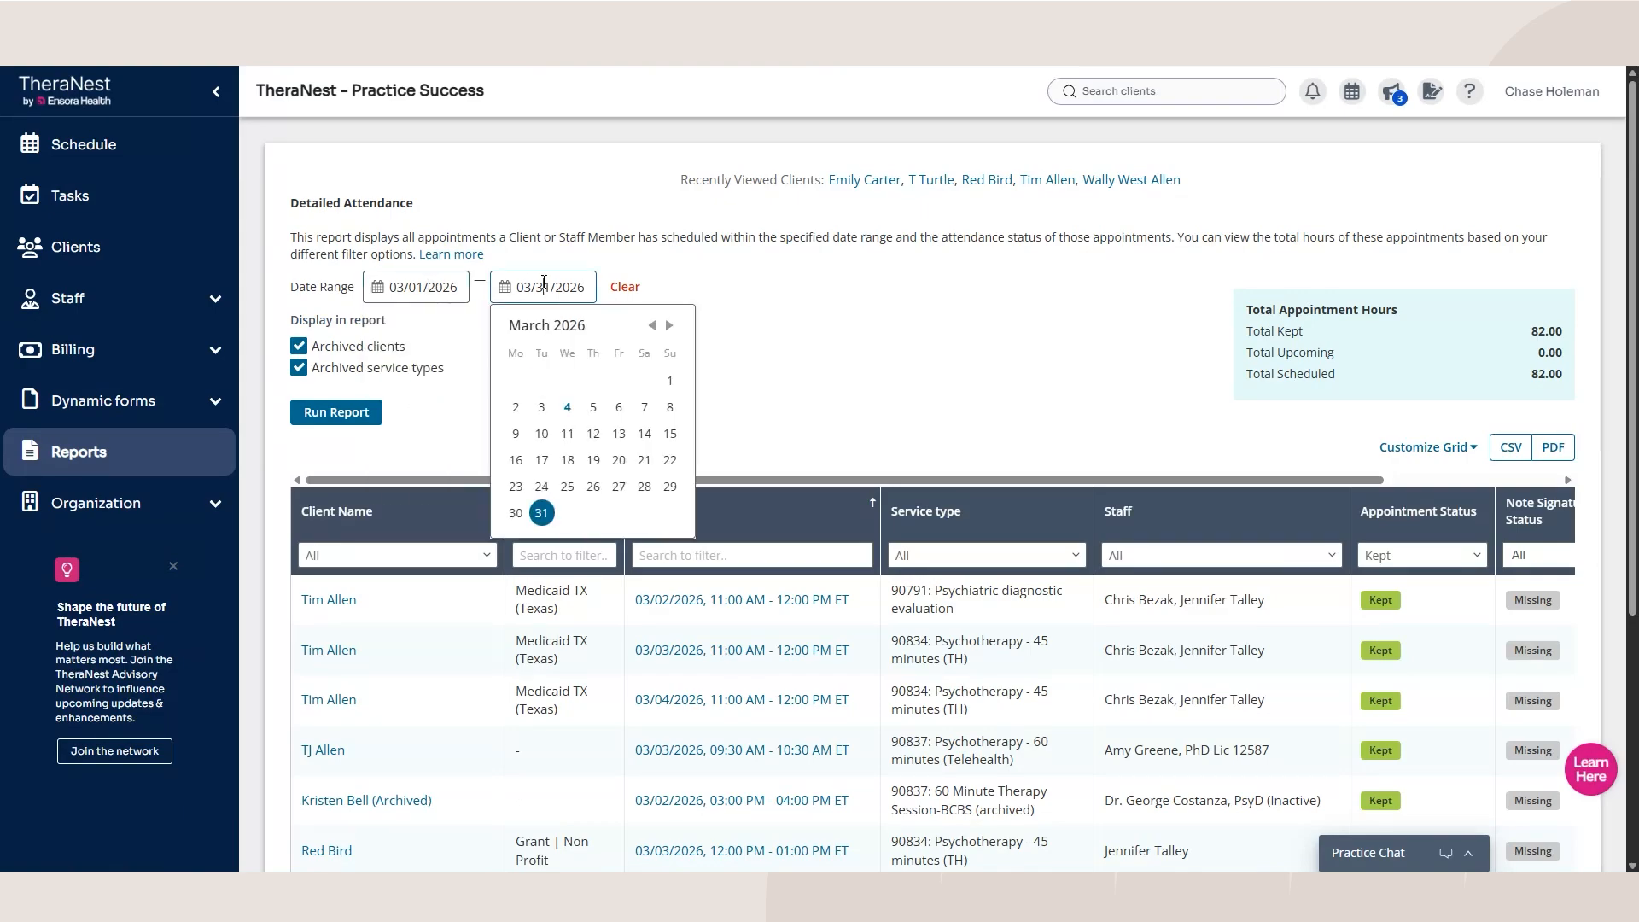
click(762, 337)
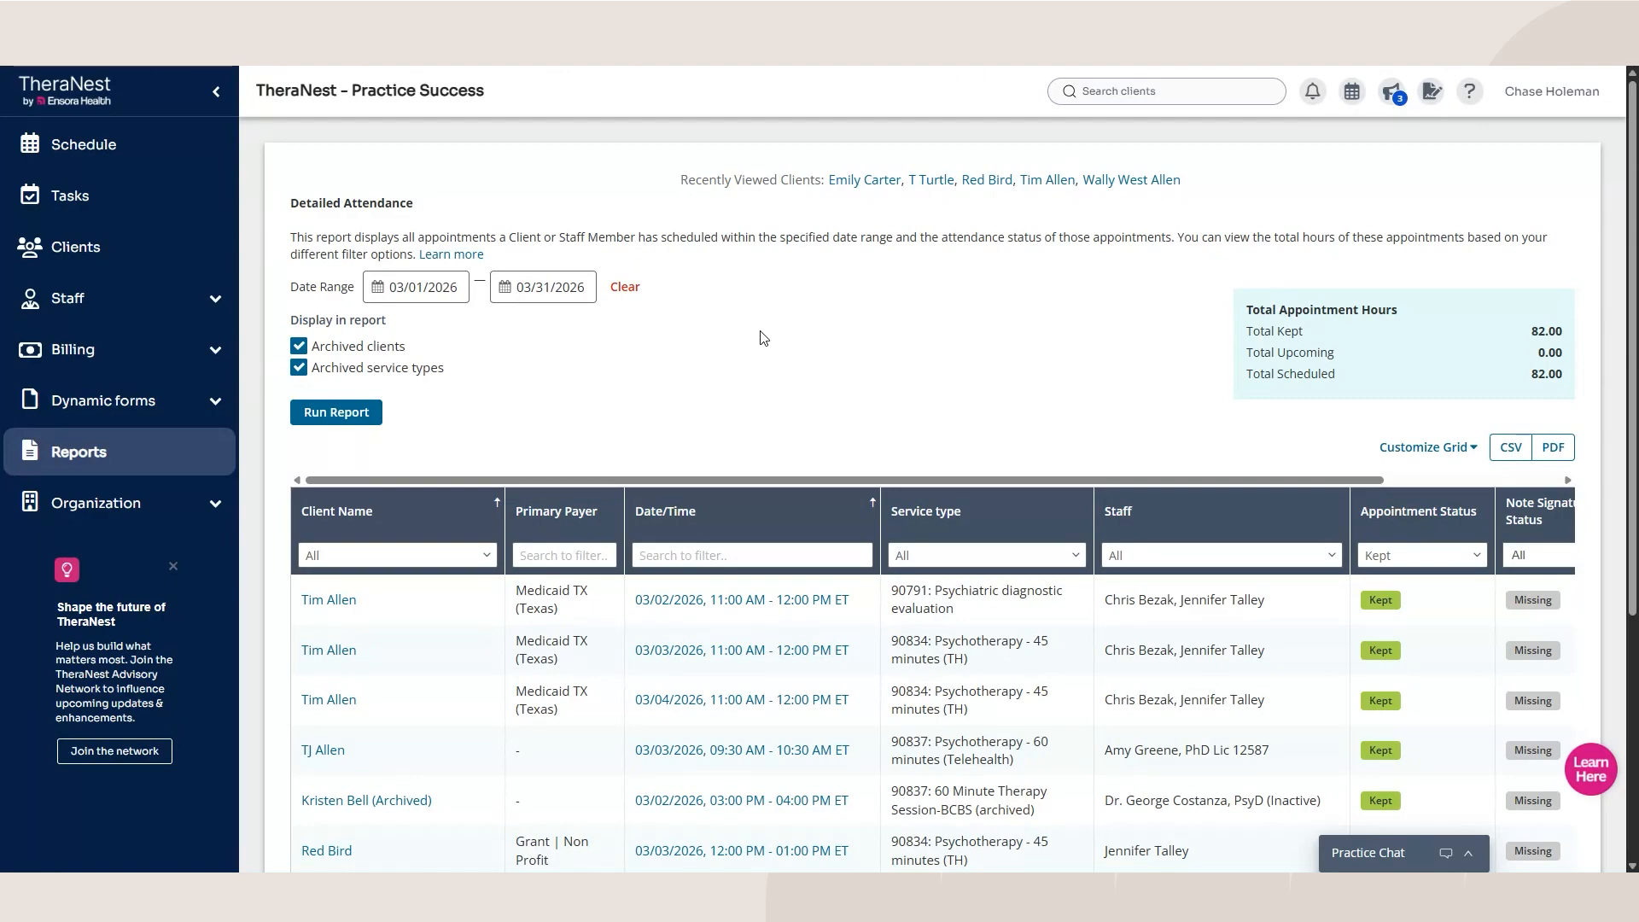